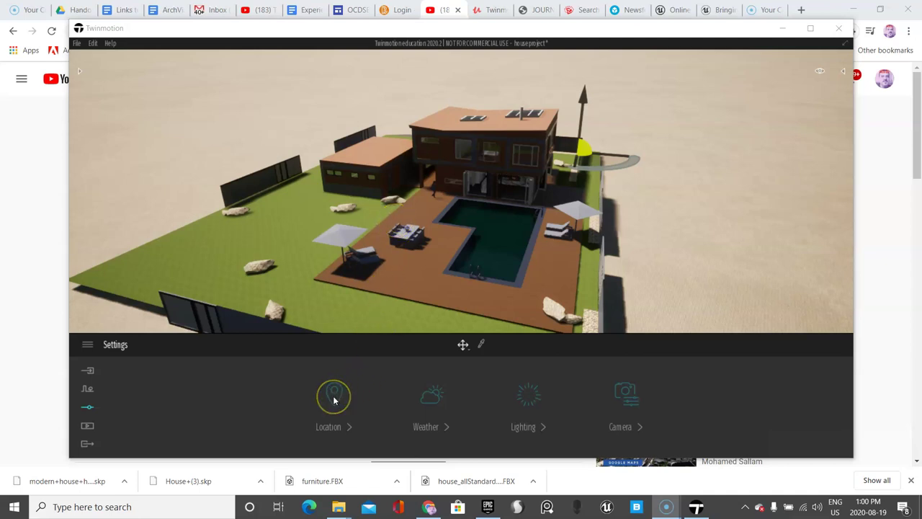
Set the project's geographic location to Centenaire Street, Russell, ON, Canada.
{"action": "left_click", "coordinate": [87, 389]}
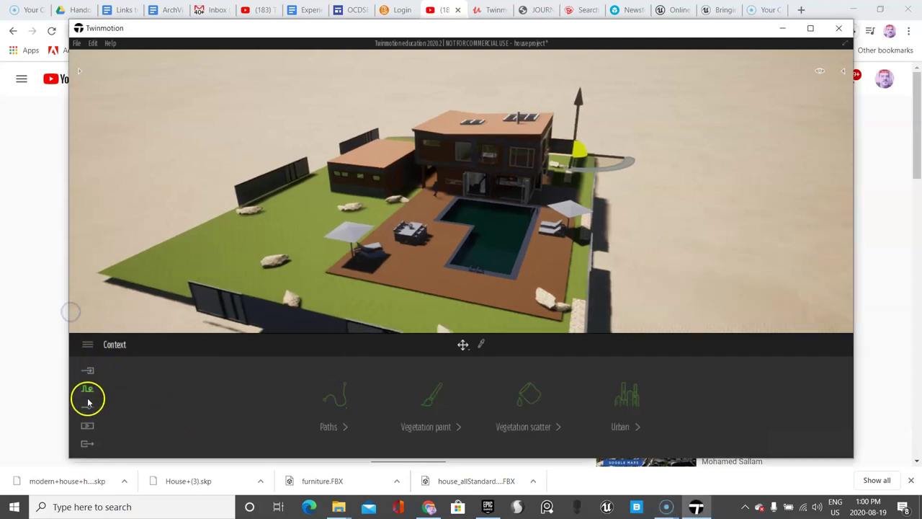
{"action": "left_click", "coordinate": [87, 405]}
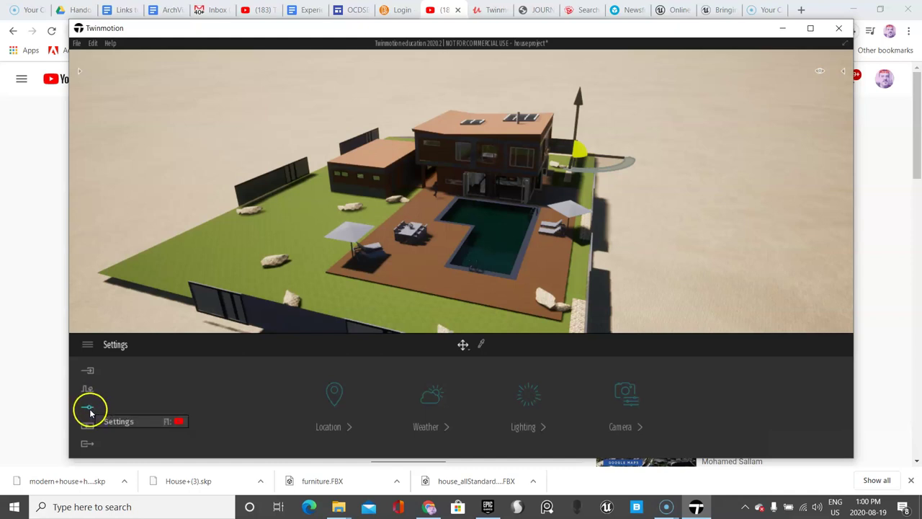
{"action": "left_click", "coordinate": [331, 394]}
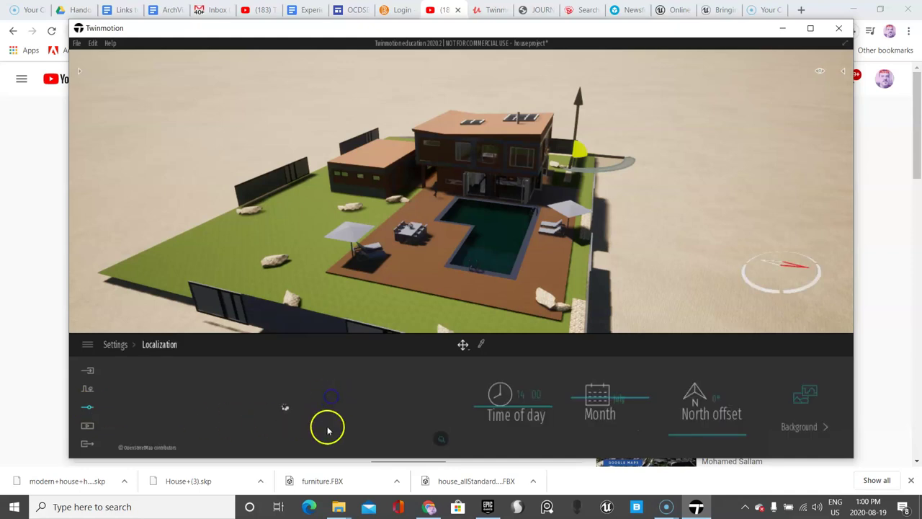
{"action": "scroll", "coordinate": [347, 411], "scroll_direction": "down", "scroll_amount": 1}
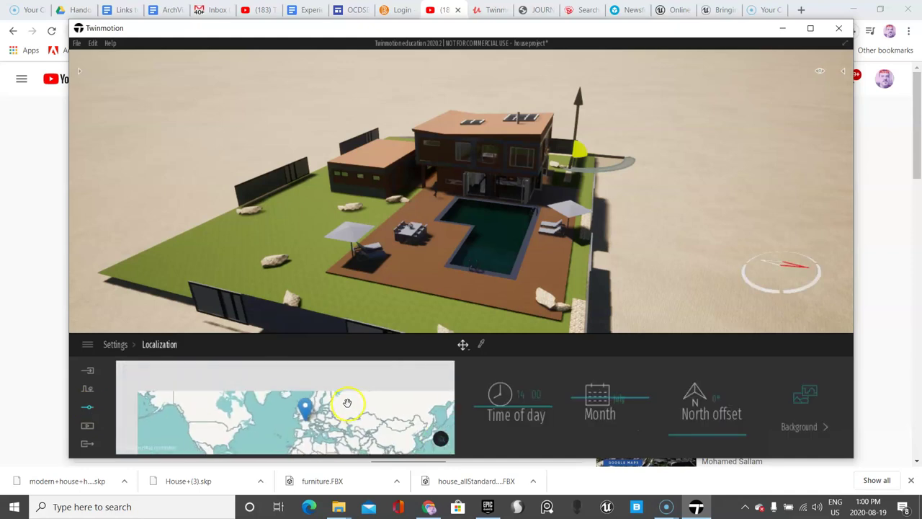
{"action": "left_click", "coordinate": [439, 438]}
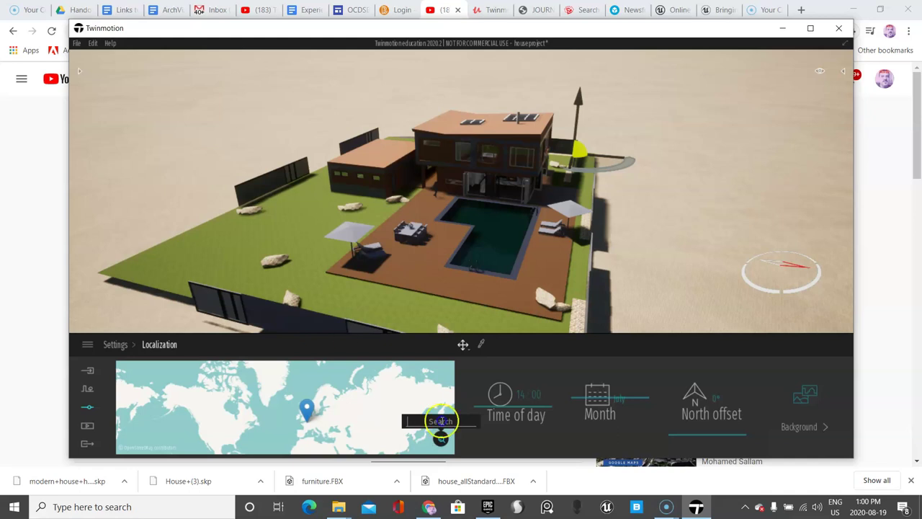
{"action": "type", "text": "ce"}
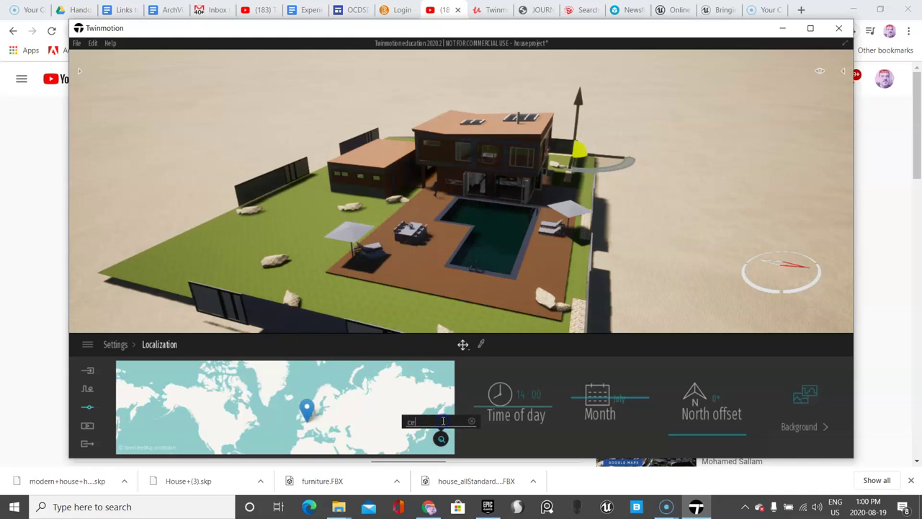
{"action": "type", "text": "n"}
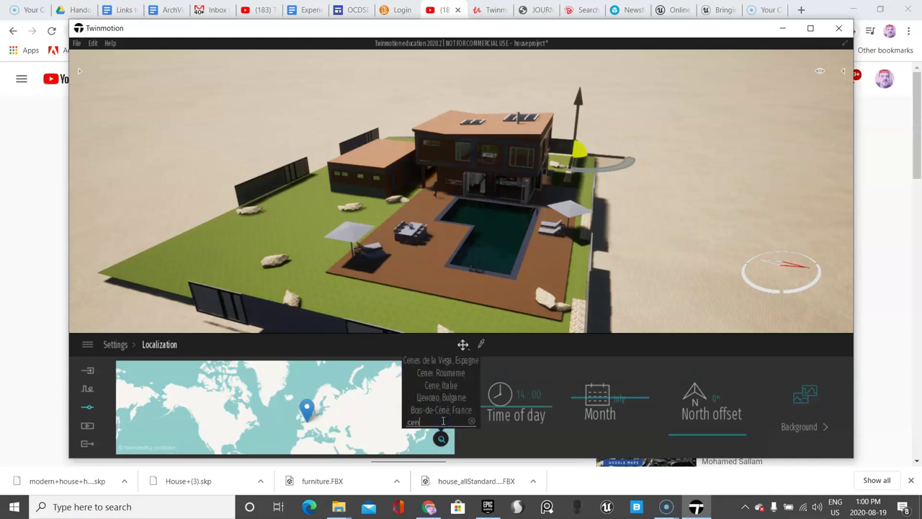
{"action": "type", "text": "tenaire"}
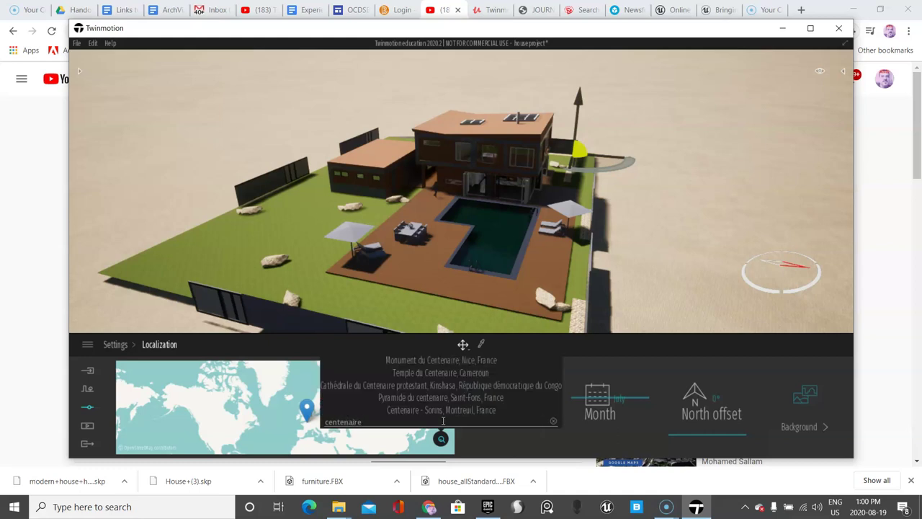
{"action": "type", "text": " s"}
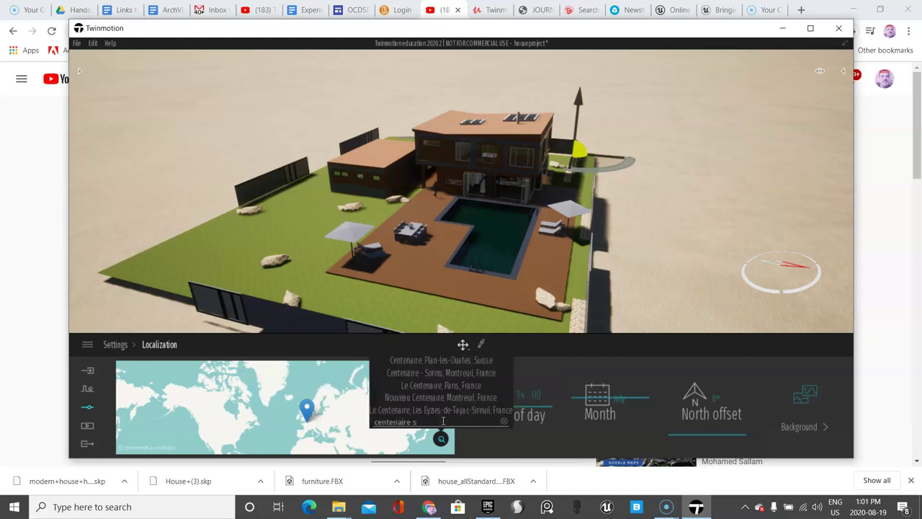
{"action": "key", "text": "BackSpace"}
{"action": "key", "text": "BackSpace"}
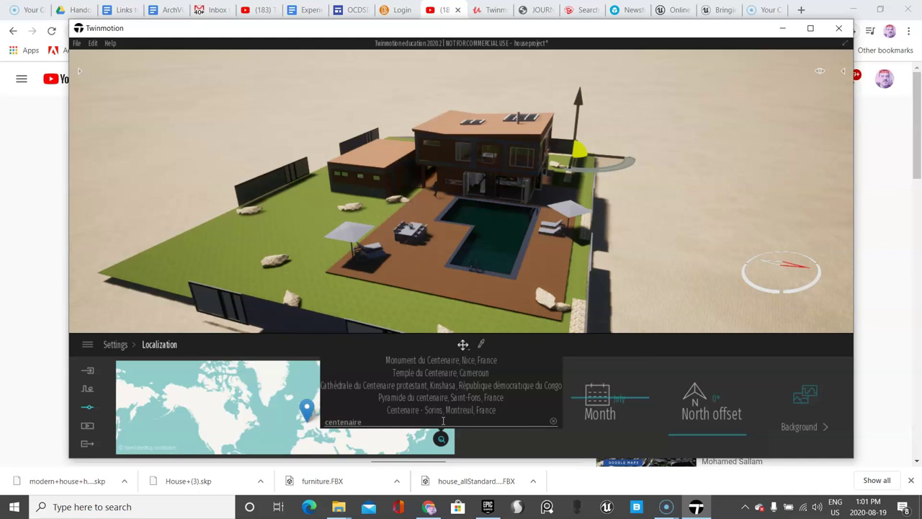
{"action": "type", "text": "str"}
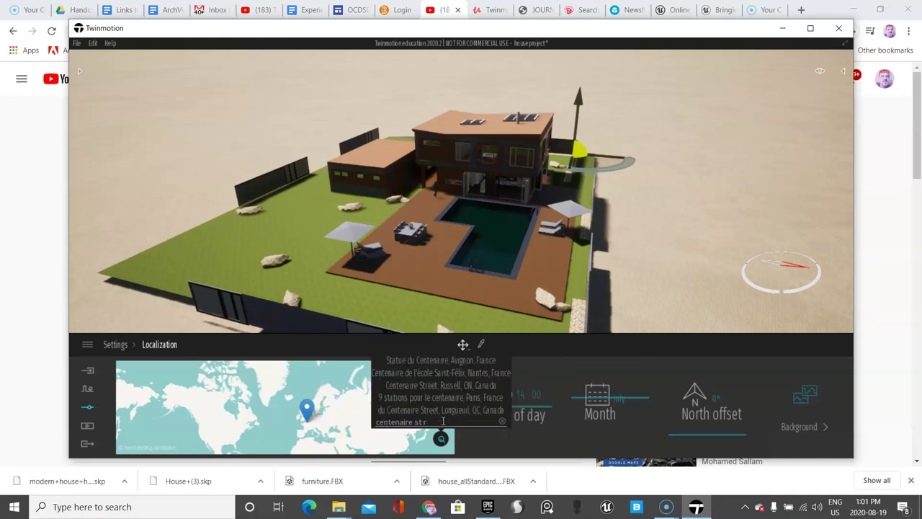
{"action": "type", "text": "us"}
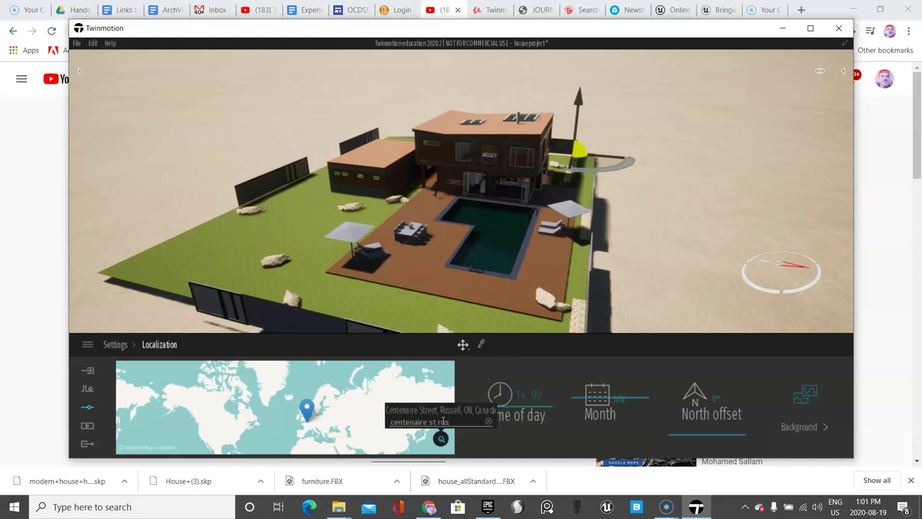
{"action": "left_click", "coordinate": [446, 410]}
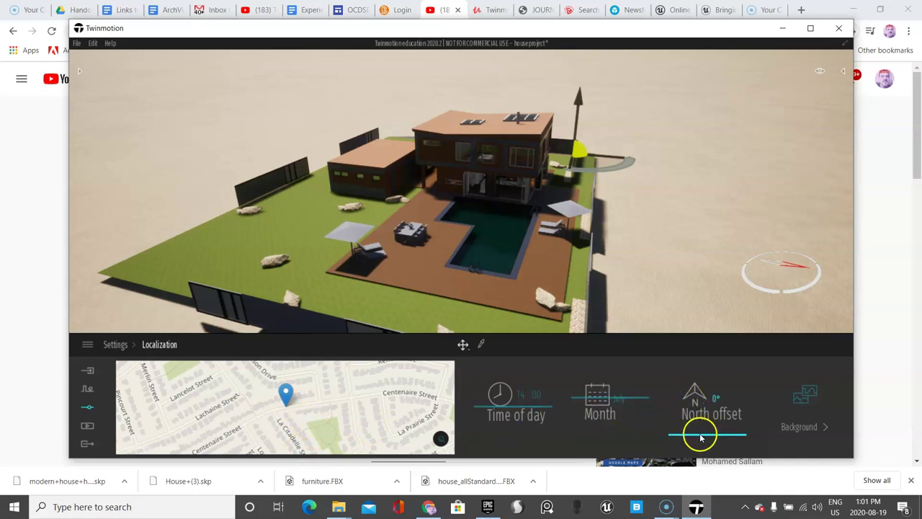
Set the north offset to 264° and the time of day to 12:53.
{"action": "left_click_drag", "start_coordinate": [700, 438], "coordinate": [693, 384]}
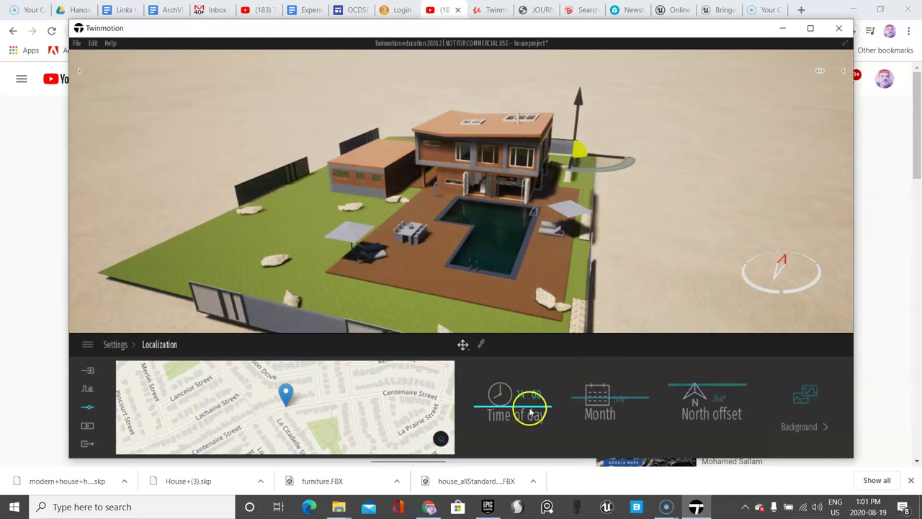
{"action": "left_click_drag", "start_coordinate": [530, 412], "coordinate": [538, 406]}
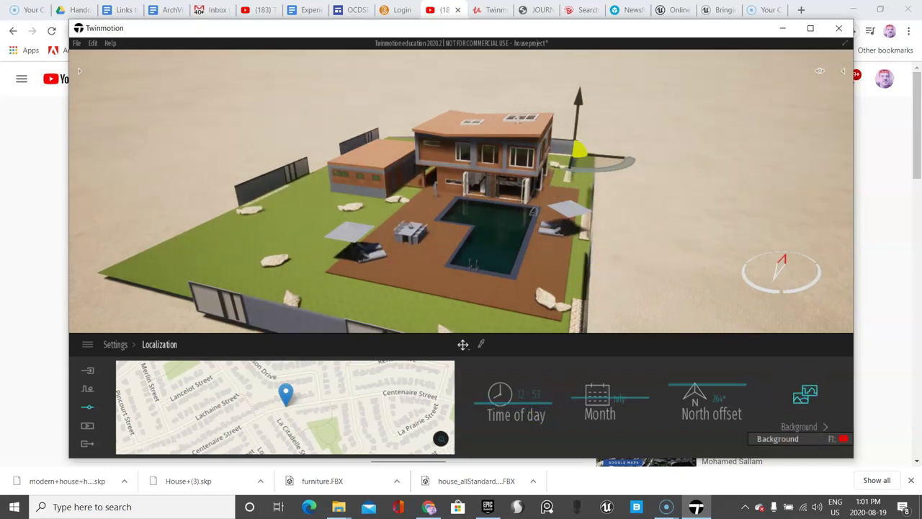
Set the horizon background picture to Countryside and its rotation to 154°.
{"action": "left_click", "coordinate": [798, 426]}
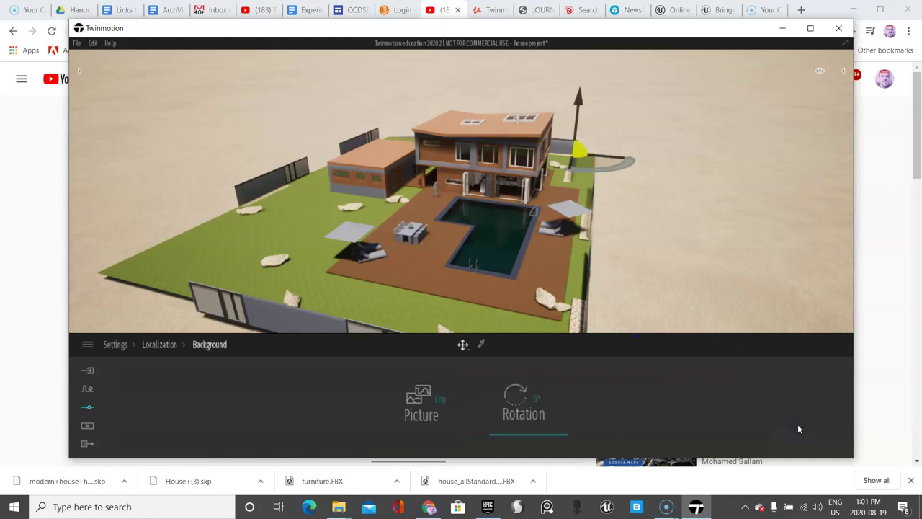
{"action": "left_click", "coordinate": [715, 242]}
{"action": "left_click_drag", "start_coordinate": [715, 242], "coordinate": [716, 242]}
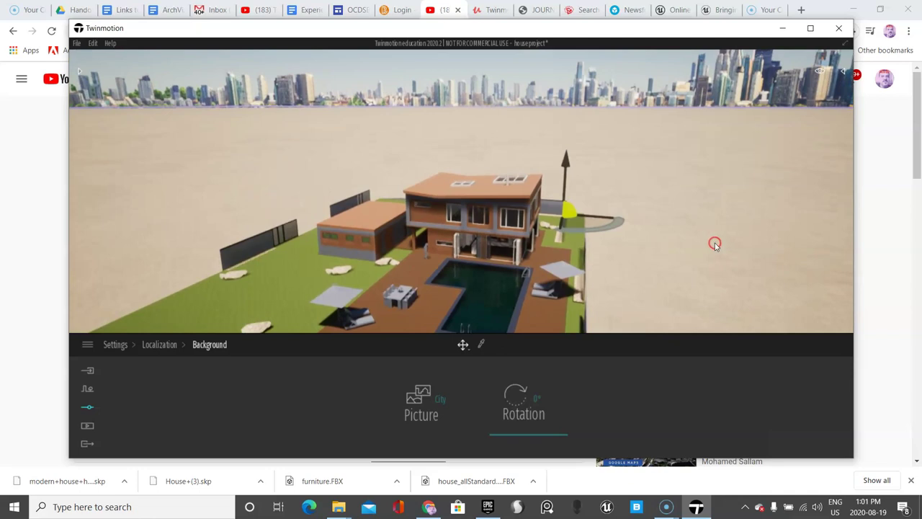
{"action": "left_click", "coordinate": [420, 397]}
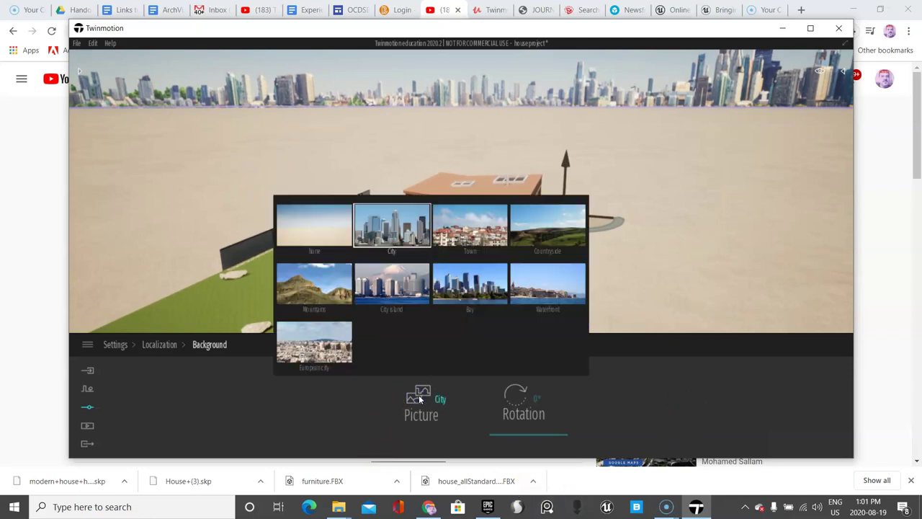
{"action": "left_click", "coordinate": [486, 245]}
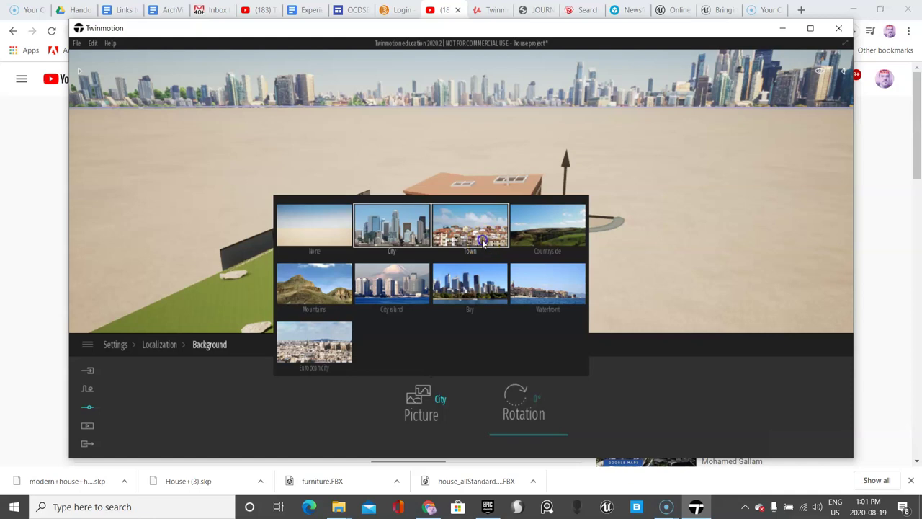
{"action": "left_click", "coordinate": [482, 243]}
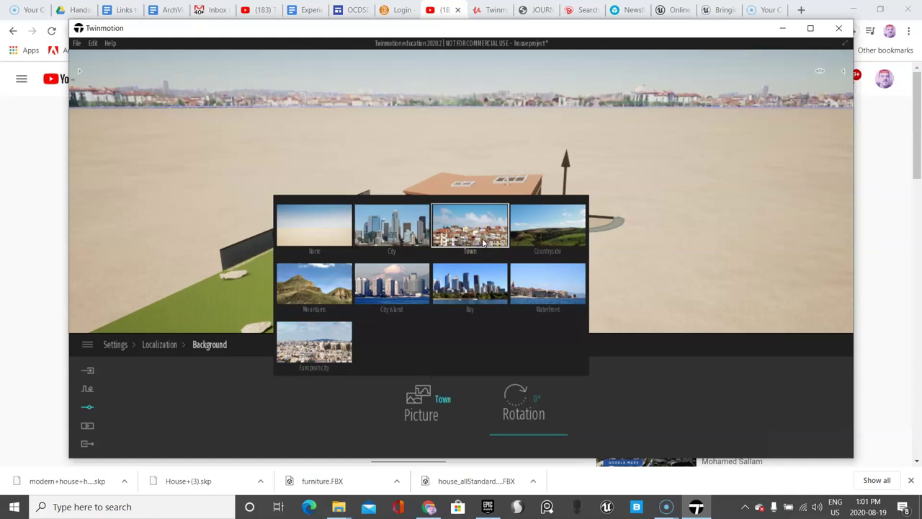
{"action": "left_click", "coordinate": [523, 238]}
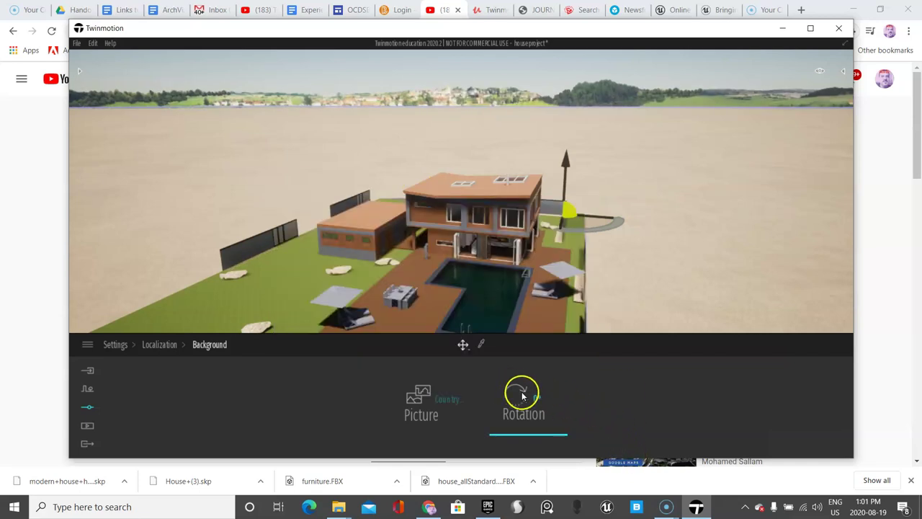
{"action": "left_click_drag", "start_coordinate": [523, 395], "coordinate": [543, 407]}
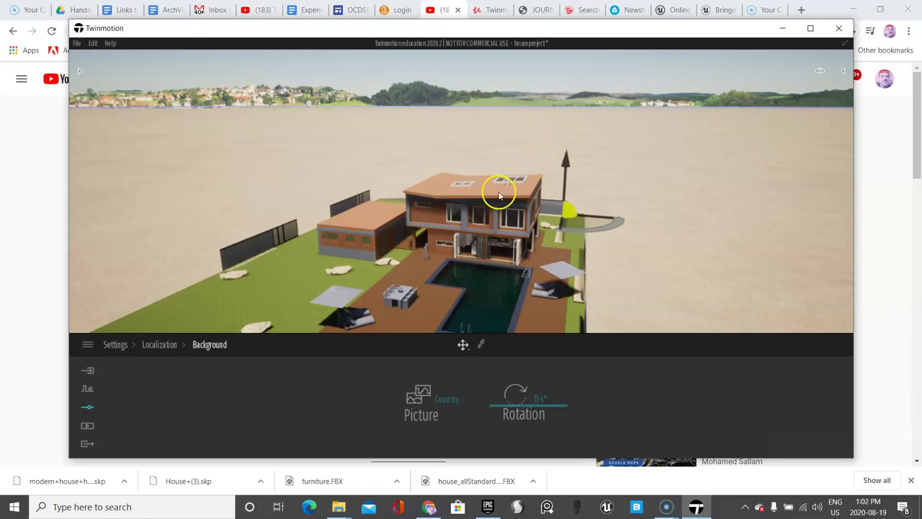
Grab the urban context, with roads and buildings, for a rectangular map area of the neighbourhood beside Renoir Drive.
{"action": "left_click", "coordinate": [91, 390]}
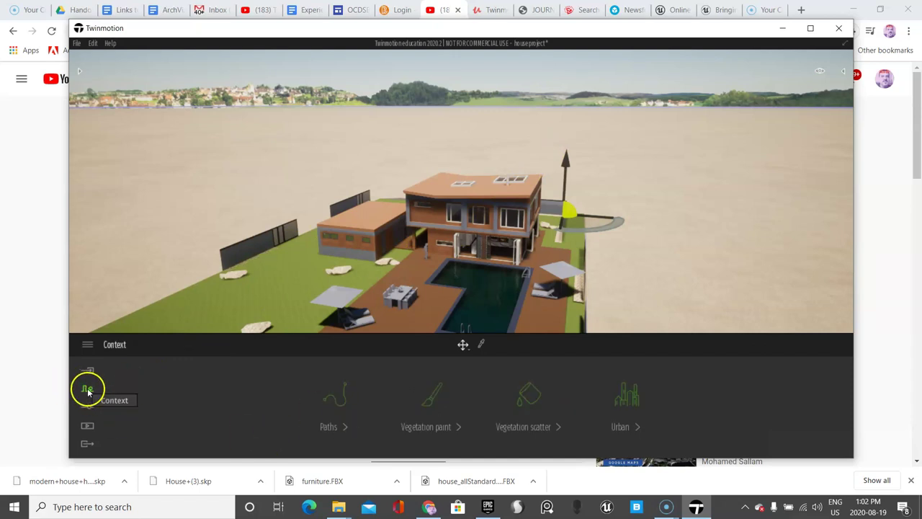
{"action": "left_click", "coordinate": [624, 427]}
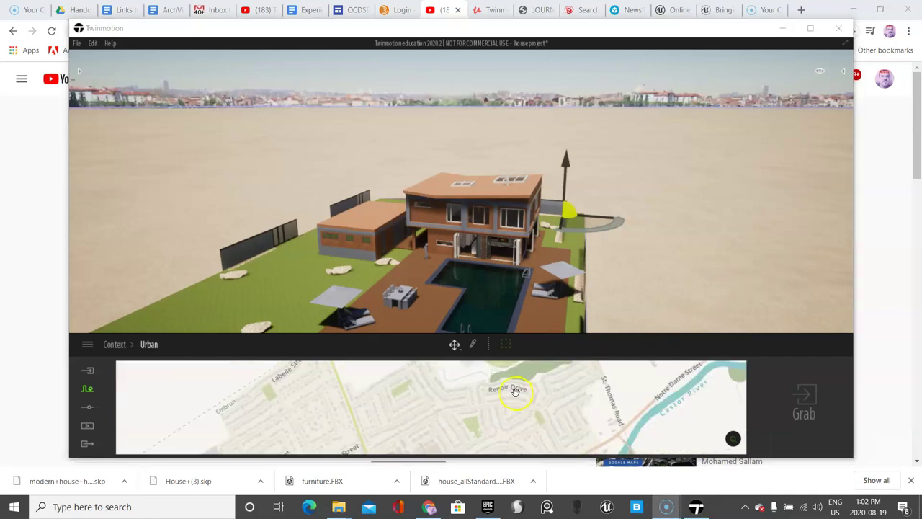
{"action": "double_click", "coordinate": [515, 387]}
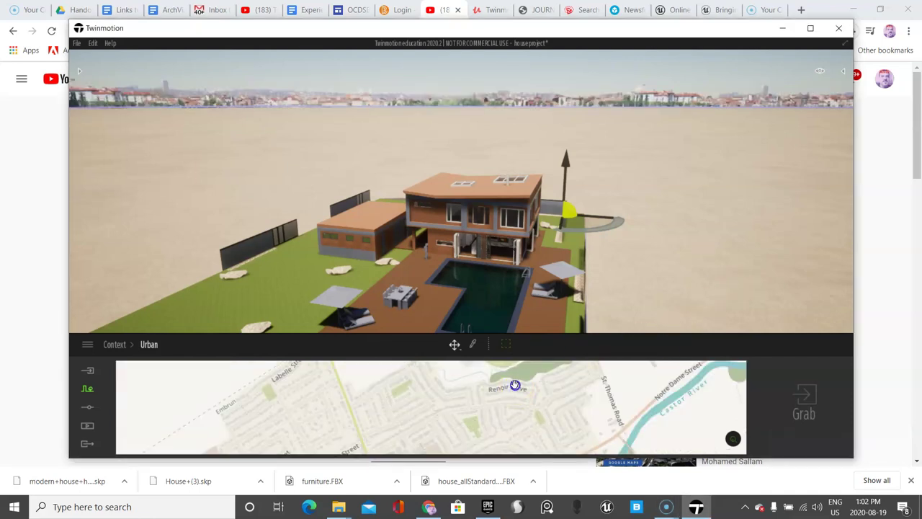
{"action": "scroll", "coordinate": [515, 388], "scroll_direction": "down", "scroll_amount": 2}
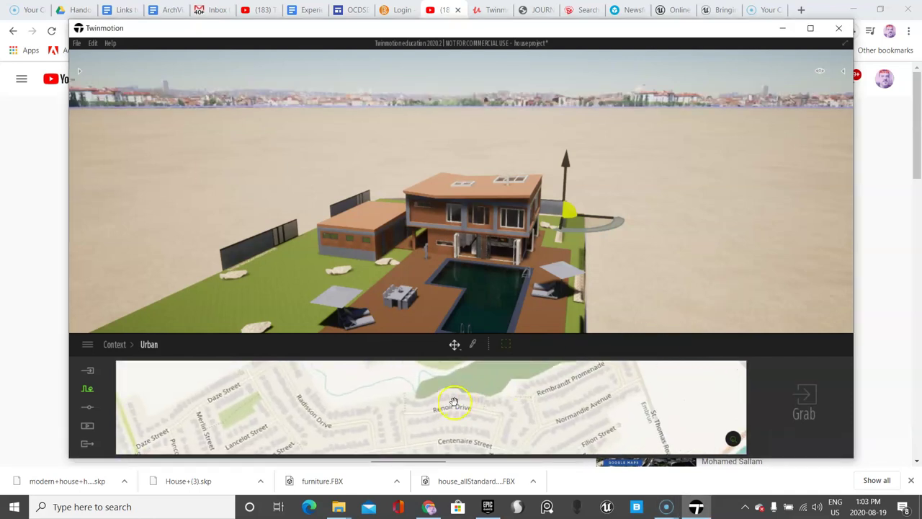
{"action": "scroll", "coordinate": [453, 402], "scroll_direction": "up", "scroll_amount": 1}
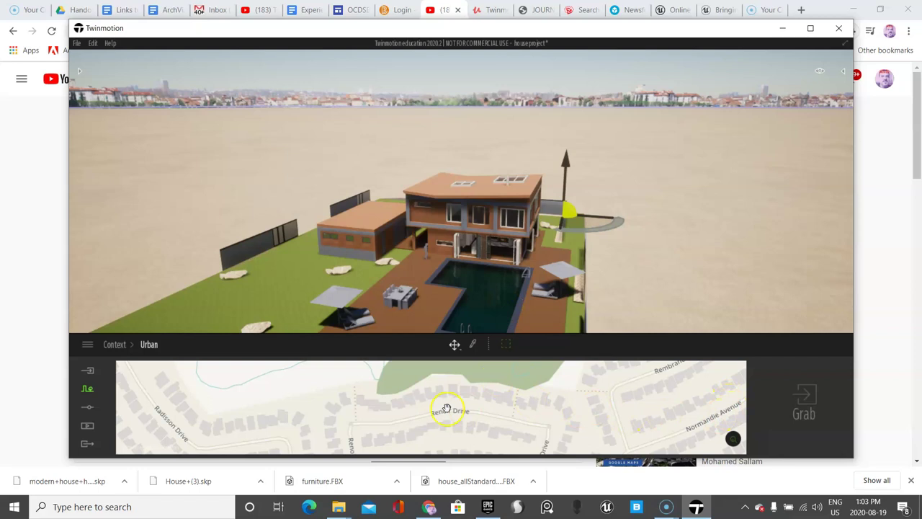
{"action": "left_click", "coordinate": [505, 344]}
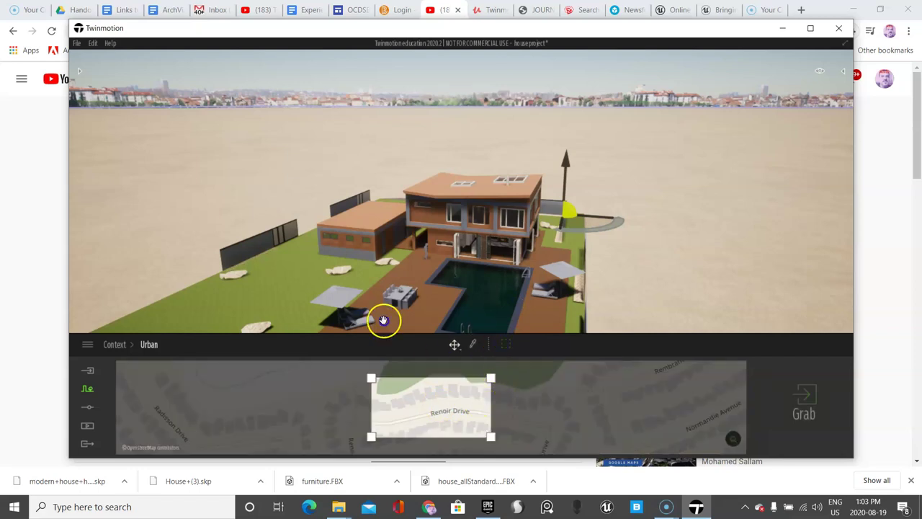
{"action": "left_click_drag", "start_coordinate": [383, 321], "coordinate": [507, 397]}
{"action": "scroll", "coordinate": [502, 394], "scroll_direction": "down", "scroll_amount": 2}
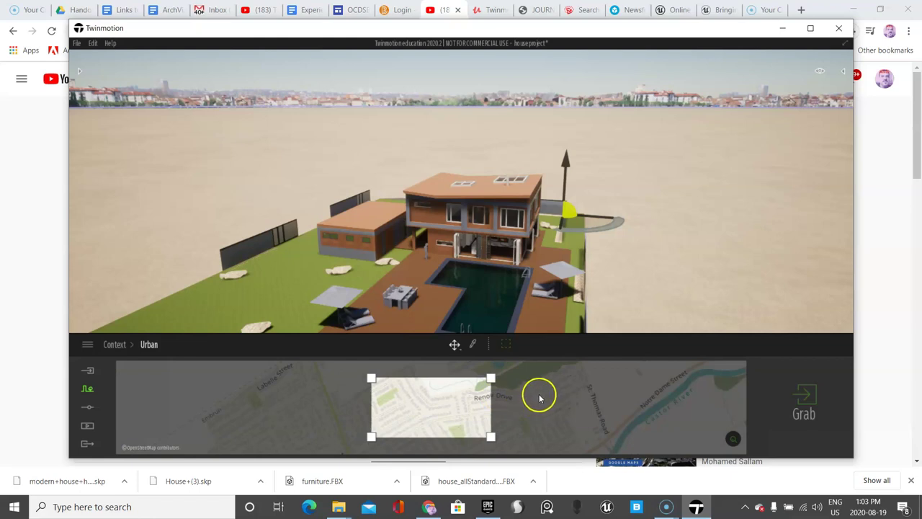
{"action": "left_click_drag", "start_coordinate": [564, 397], "coordinate": [525, 391]}
{"action": "left_click", "coordinate": [823, 398]}
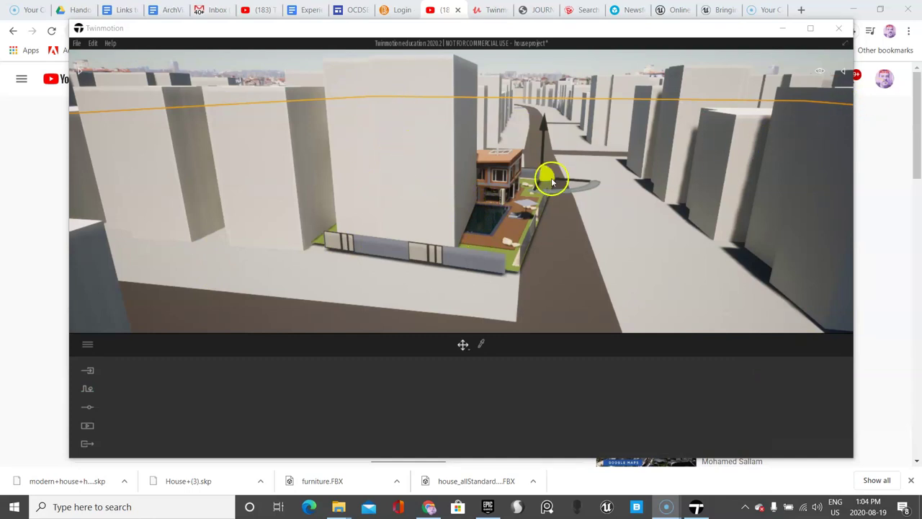
Collapse the house model and Context folders in the scene graph, and switch the house model's visibility off and back on.
{"action": "left_click", "coordinate": [843, 72]}
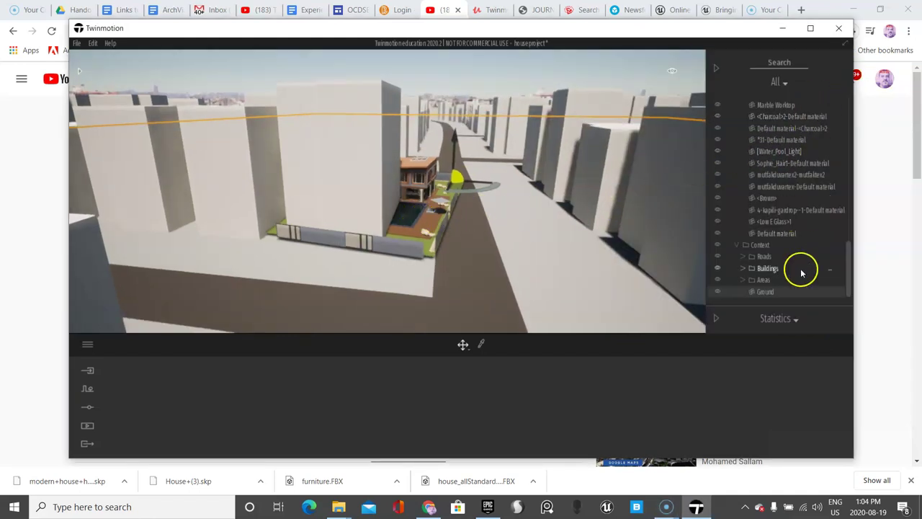
{"action": "left_click_drag", "start_coordinate": [847, 273], "coordinate": [843, 117]}
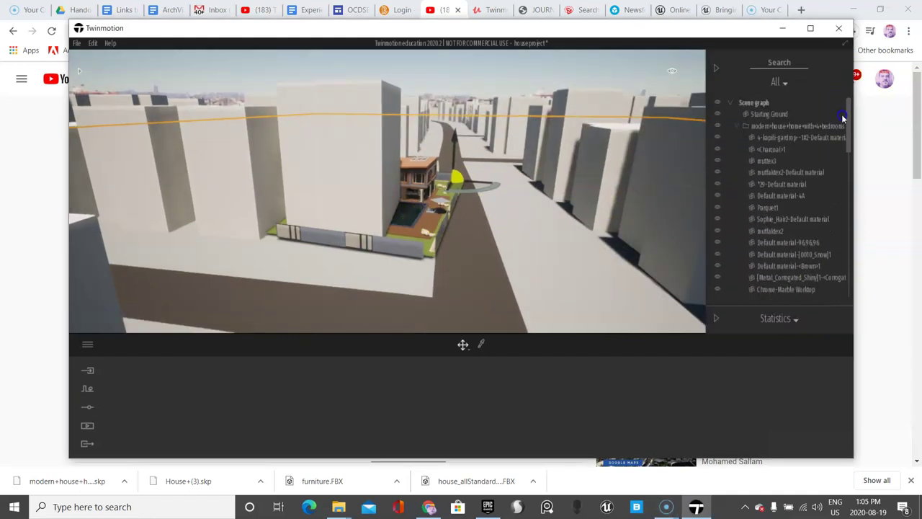
{"action": "left_click", "coordinate": [737, 125]}
{"action": "left_click", "coordinate": [746, 127]}
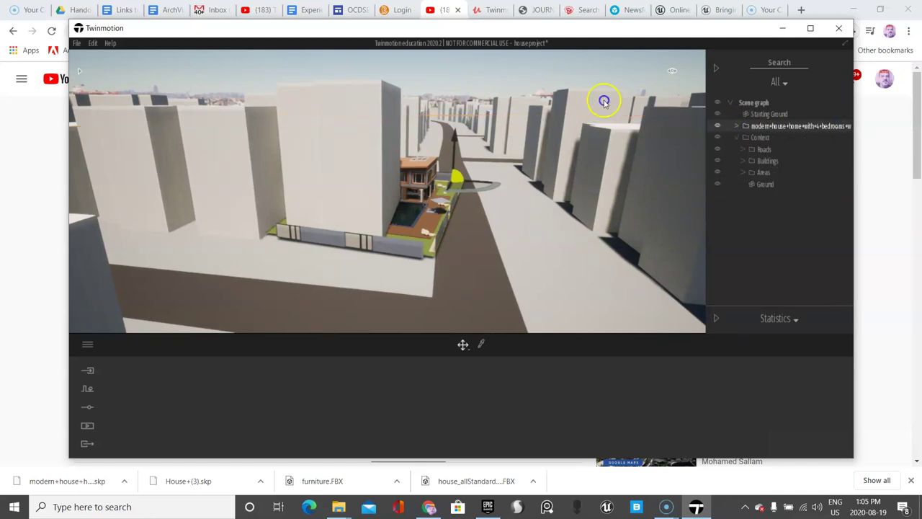
{"action": "left_click", "coordinate": [737, 138]}
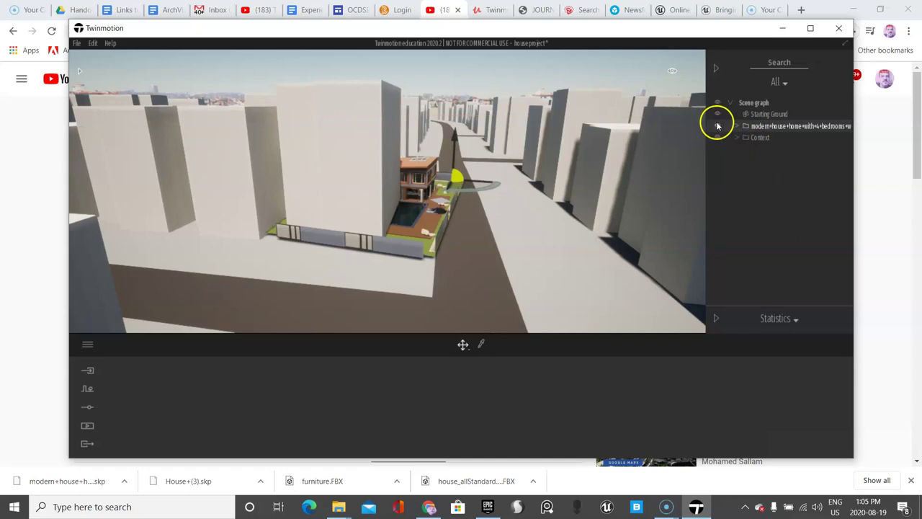
{"action": "left_click", "coordinate": [716, 125]}
{"action": "left_click", "coordinate": [717, 126]}
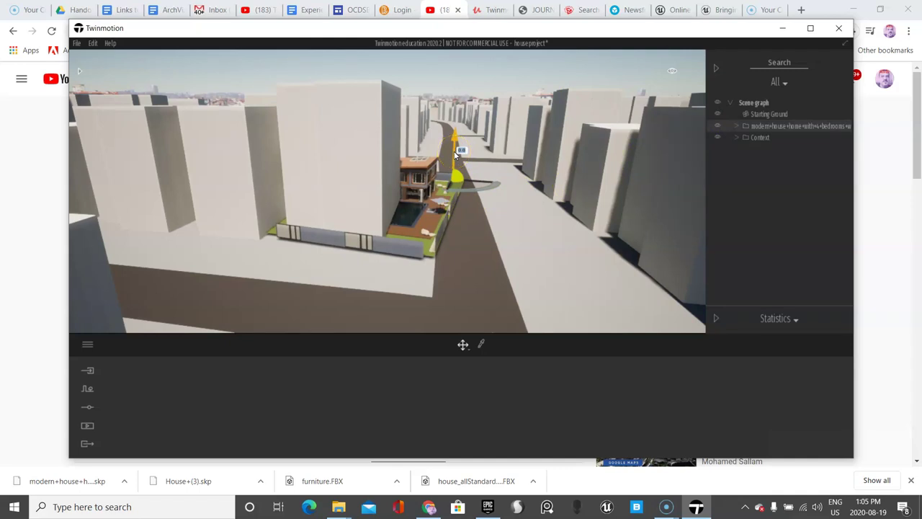
Raise the whole house model straight up until it floats above the surrounding context buildings.
{"action": "left_click_drag", "start_coordinate": [455, 153], "coordinate": [448, 113]}
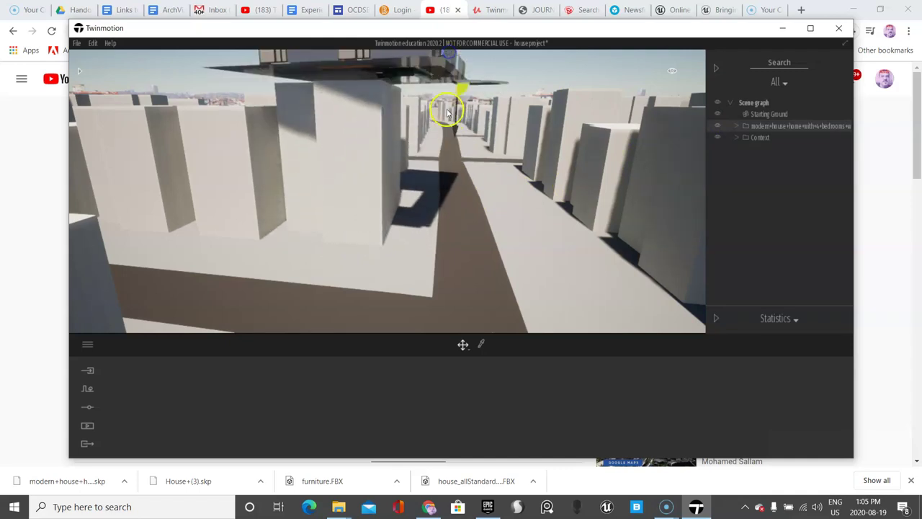
{"action": "right_click_drag", "start_coordinate": [456, 156], "coordinate": [454, 171]}
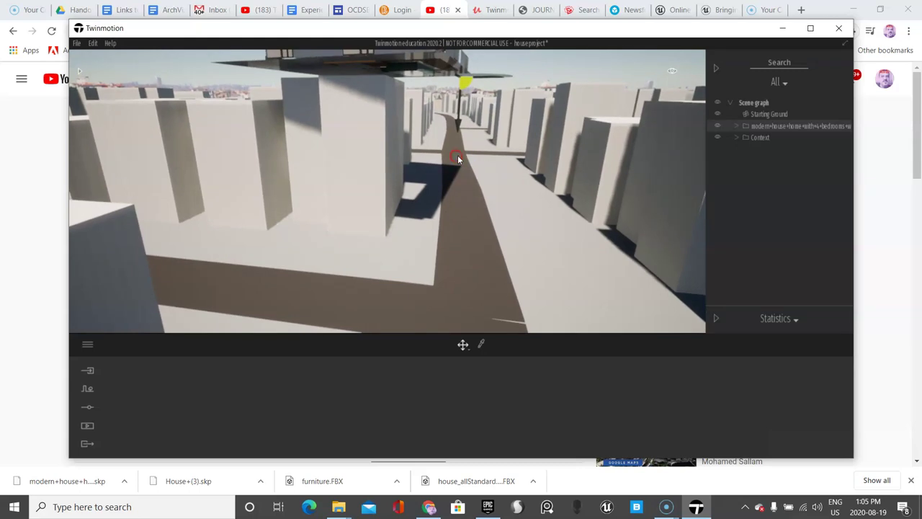
{"action": "left_click", "coordinate": [450, 254]}
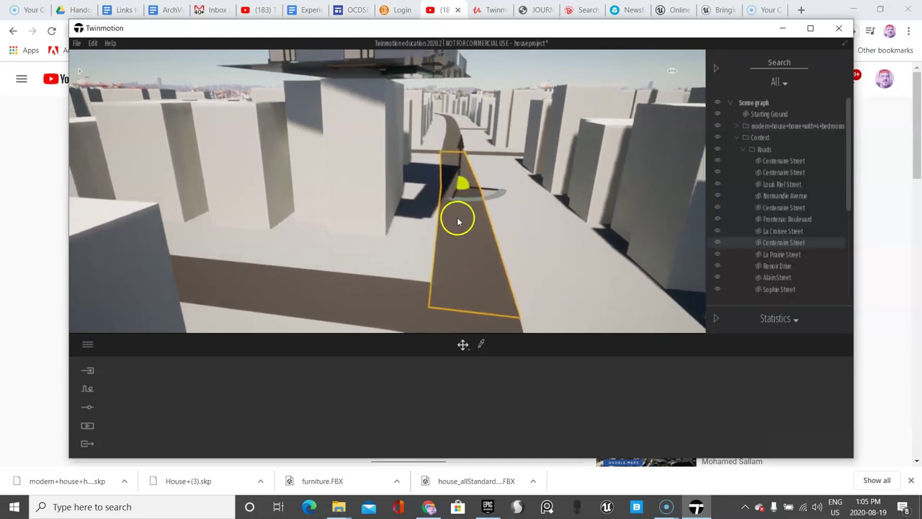
{"action": "scroll", "coordinate": [454, 220], "scroll_direction": "up", "scroll_amount": 1}
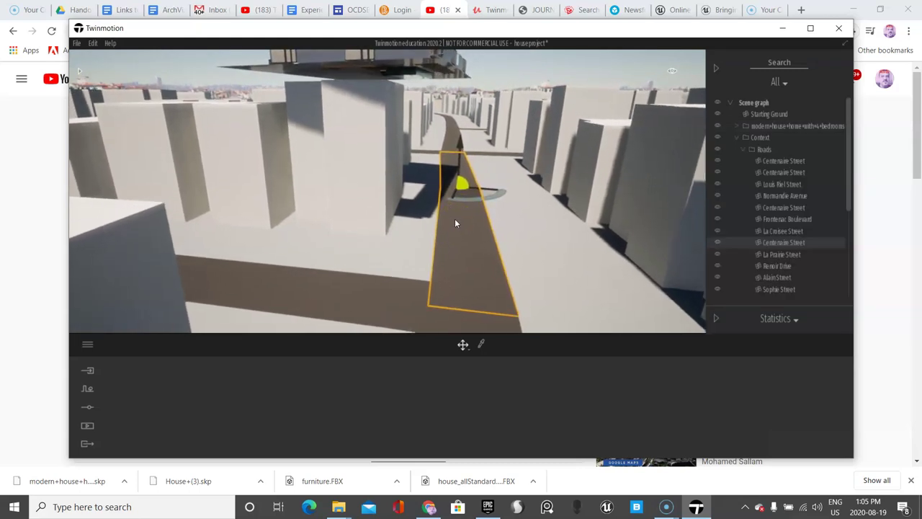
{"action": "left_click", "coordinate": [454, 219]}
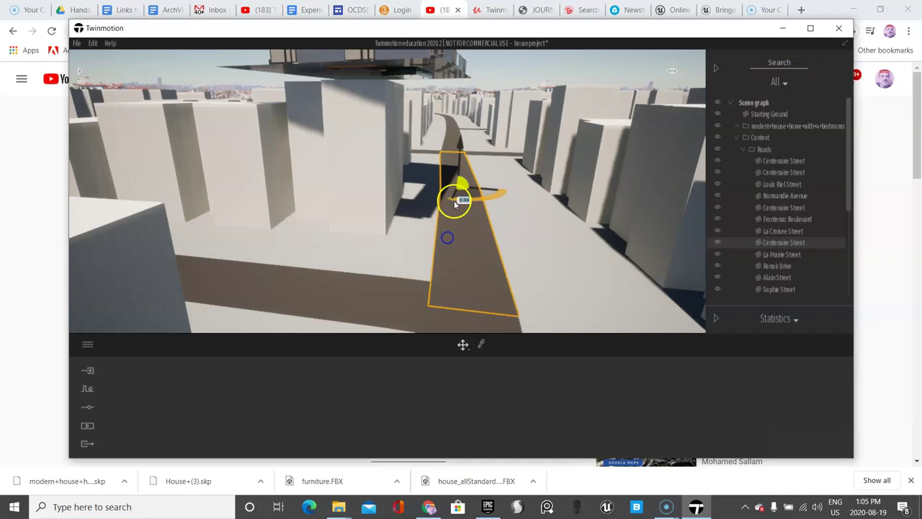
{"action": "right_click_drag", "start_coordinate": [455, 201], "coordinate": [454, 202]}
{"action": "key", "text": "q"}
{"action": "key", "text": "e"}
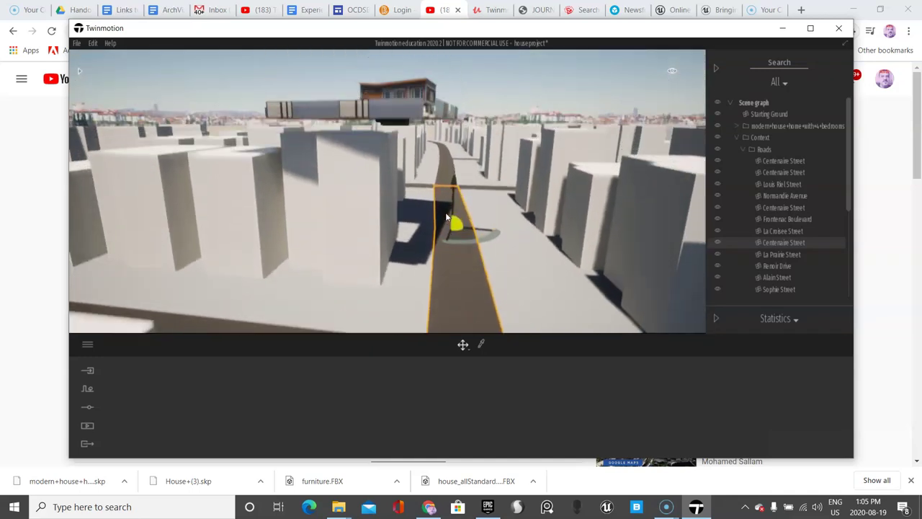
{"action": "key", "text": "e"}
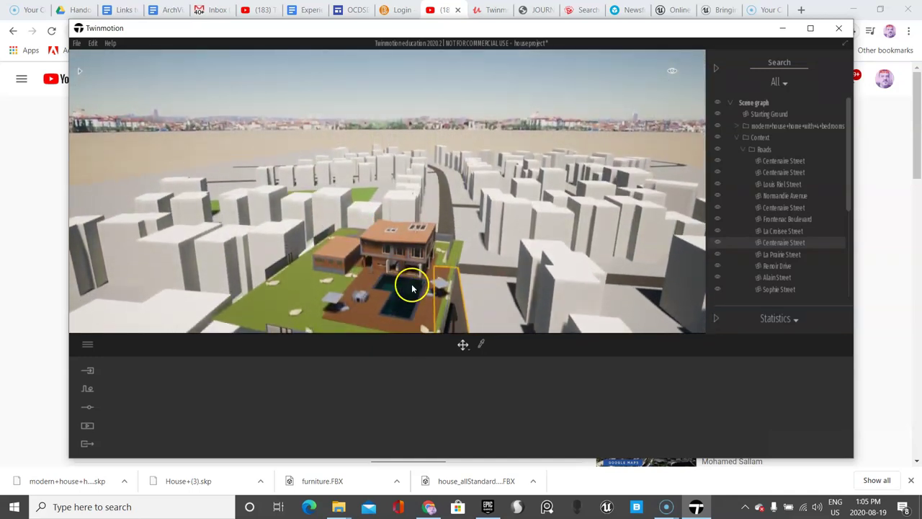
{"action": "key", "text": "s"}
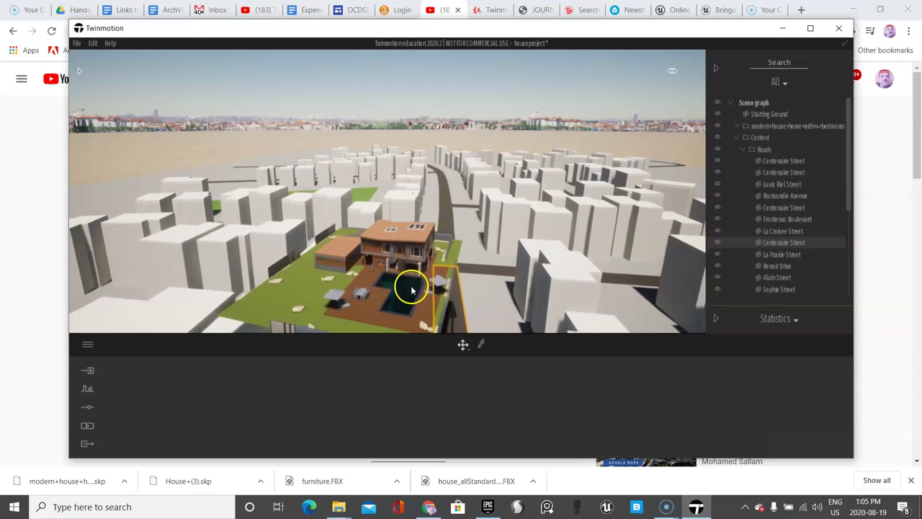
{"action": "key", "text": "s"}
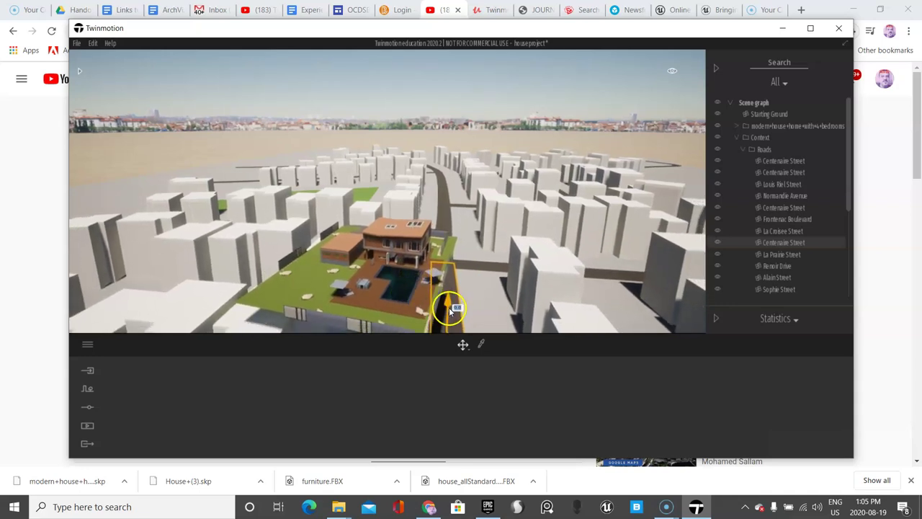
{"action": "left_click_drag", "start_coordinate": [449, 309], "coordinate": [453, 213]}
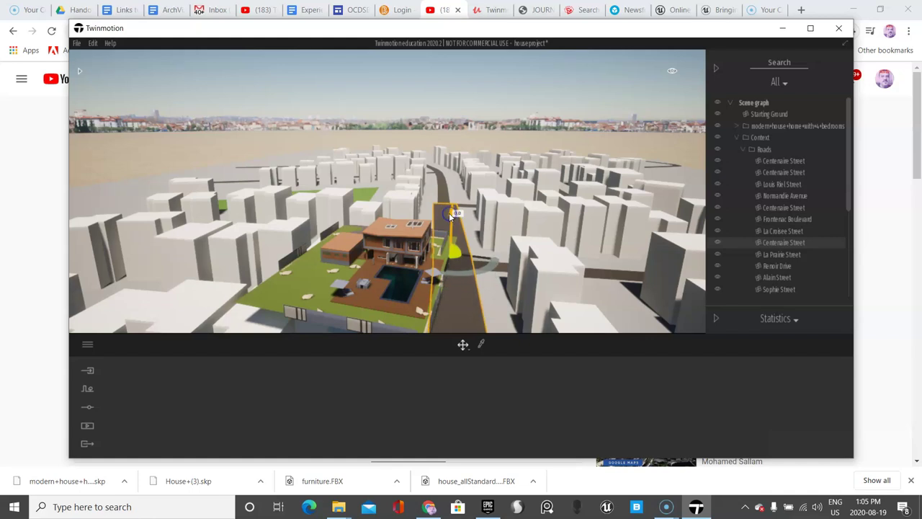
{"action": "left_click_drag", "start_coordinate": [453, 246], "coordinate": [439, 262]}
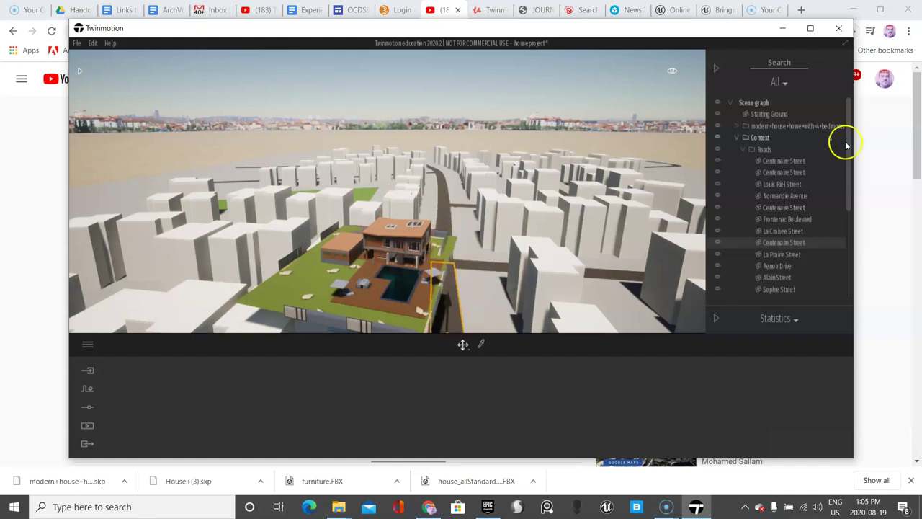
Move the whole house model horizontally across the neighbourhood to the open ground at the edge of the context buildings.
{"action": "left_click", "coordinate": [759, 126]}
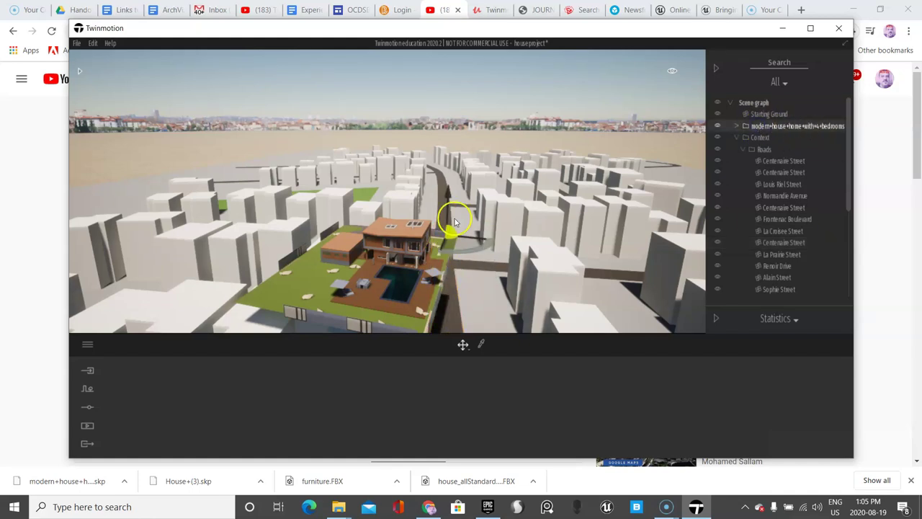
{"action": "left_click_drag", "start_coordinate": [454, 222], "coordinate": [503, 191]}
{"action": "mouse_move", "coordinate": [402, 153]}
{"action": "left_mouse_down"}
{"action": "mouse_move", "coordinate": [377, 172]}
{"action": "mouse_move", "coordinate": [298, 159]}
{"action": "mouse_move", "coordinate": [251, 179]}
{"action": "mouse_move", "coordinate": [265, 197]}
{"action": "left_mouse_up"}
{"action": "key", "text": "f"}
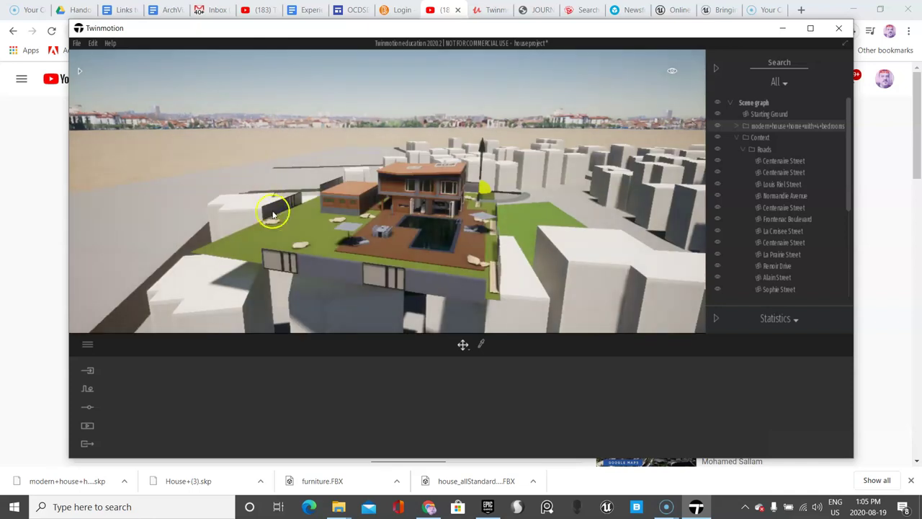
{"action": "left_click_drag", "start_coordinate": [473, 206], "coordinate": [484, 185]}
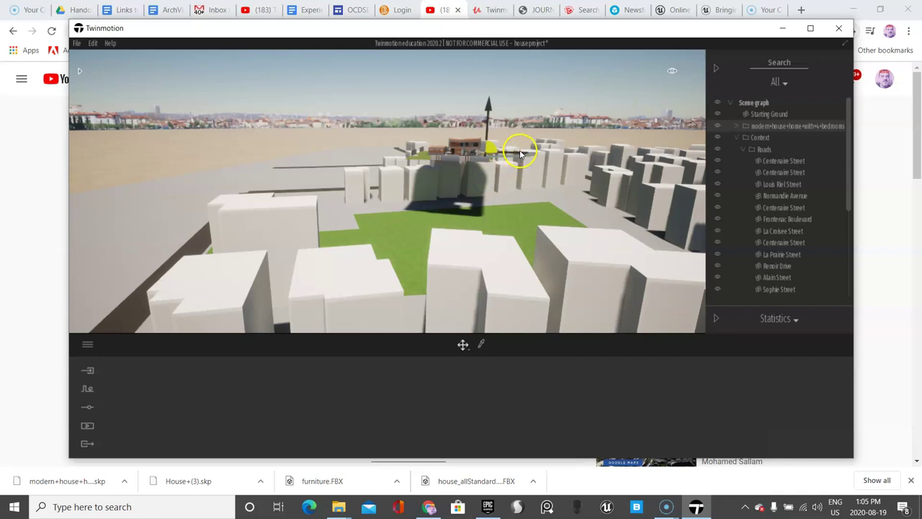
{"action": "left_click_drag", "start_coordinate": [520, 154], "coordinate": [371, 146]}
{"action": "key", "text": "ctrl+z"}
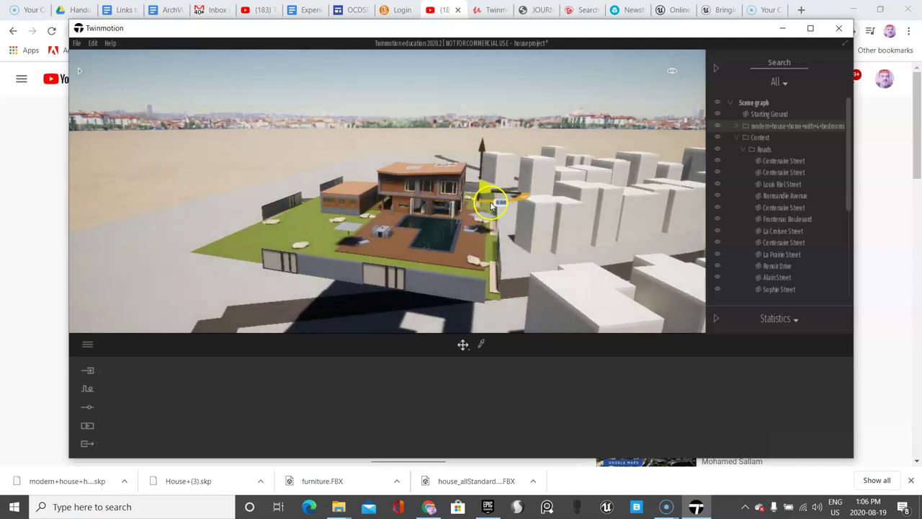
Rotate the floating house model on its vertical axis to turn its front wall towards the road below.
{"action": "left_click_drag", "start_coordinate": [493, 205], "coordinate": [383, 155]}
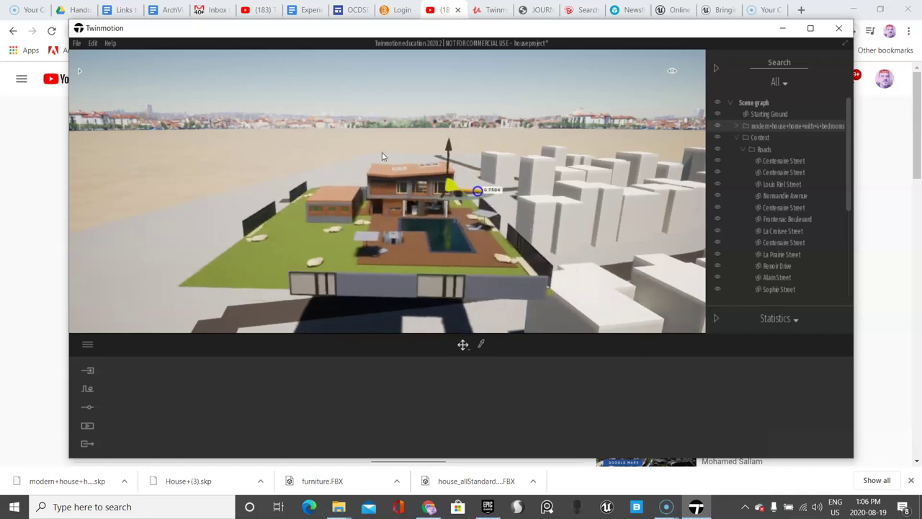
{"action": "left_click_drag", "start_coordinate": [455, 211], "coordinate": [457, 225]}
{"action": "scroll", "coordinate": [455, 230], "scroll_direction": "down", "scroll_amount": 5}
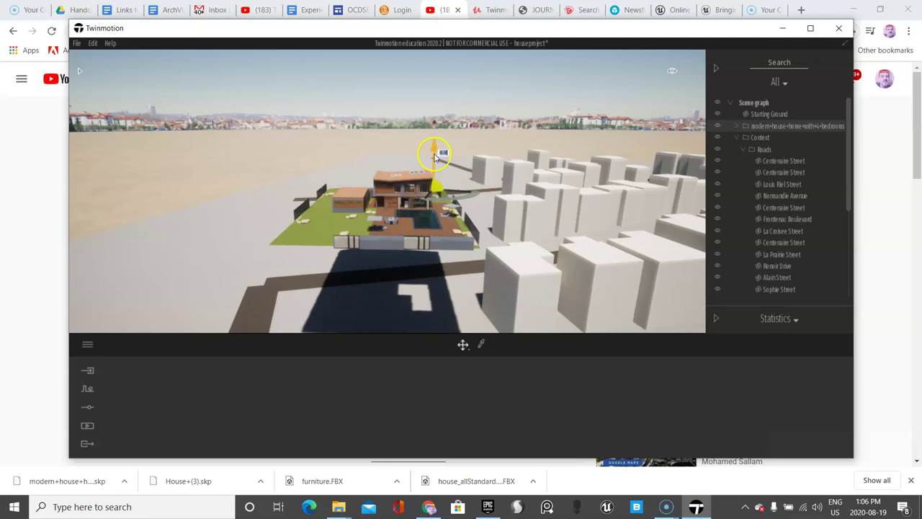
{"action": "left_click_drag", "start_coordinate": [437, 203], "coordinate": [448, 199]}
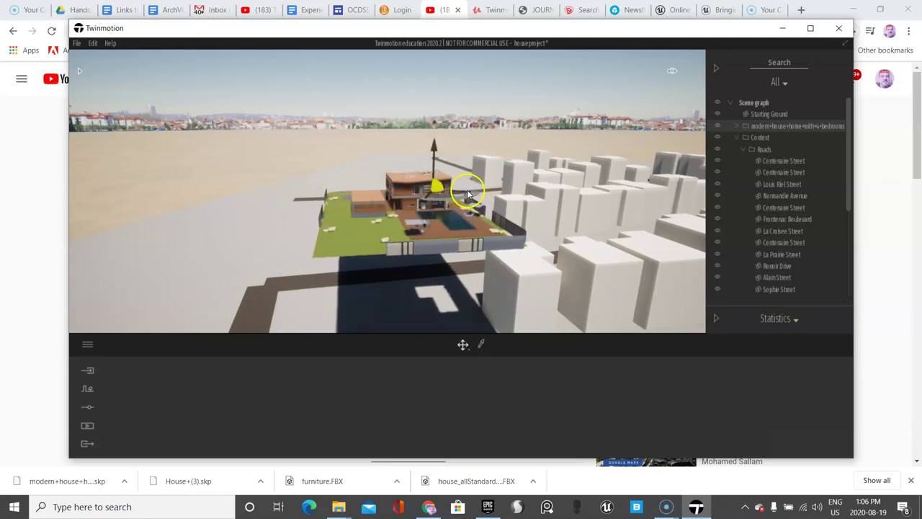
Reselect the whole house model folder, lower the house to ground level and shift it onto the empty plot beside the road.
{"action": "left_click", "coordinate": [463, 191]}
{"action": "left_click", "coordinate": [428, 187]}
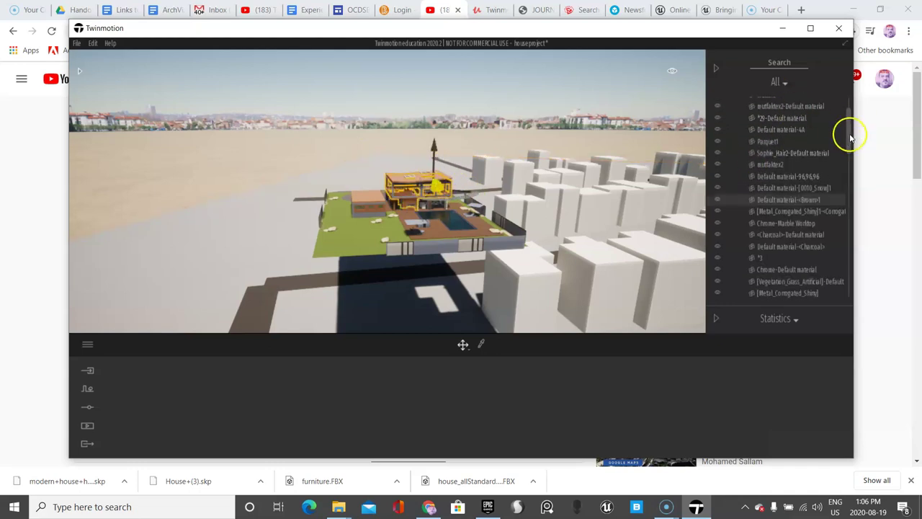
{"action": "left_click_drag", "start_coordinate": [851, 134], "coordinate": [848, 120]}
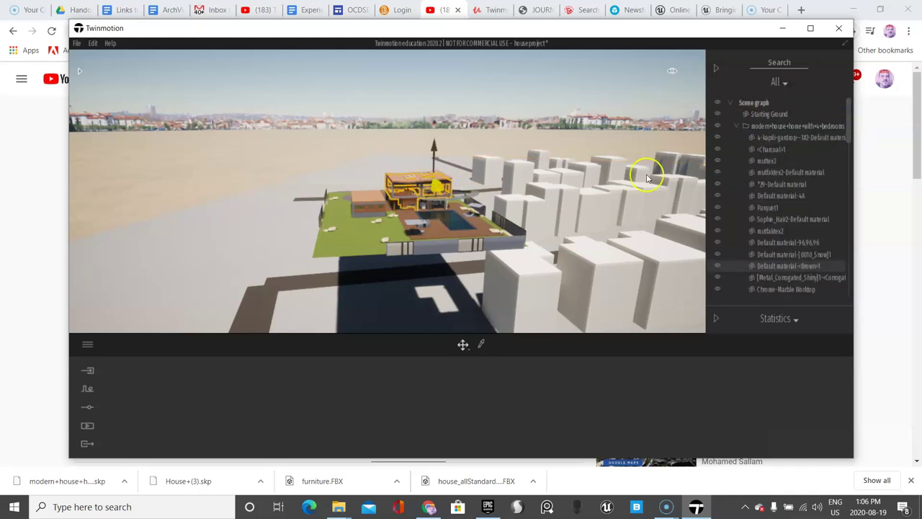
{"action": "left_click", "coordinate": [762, 127]}
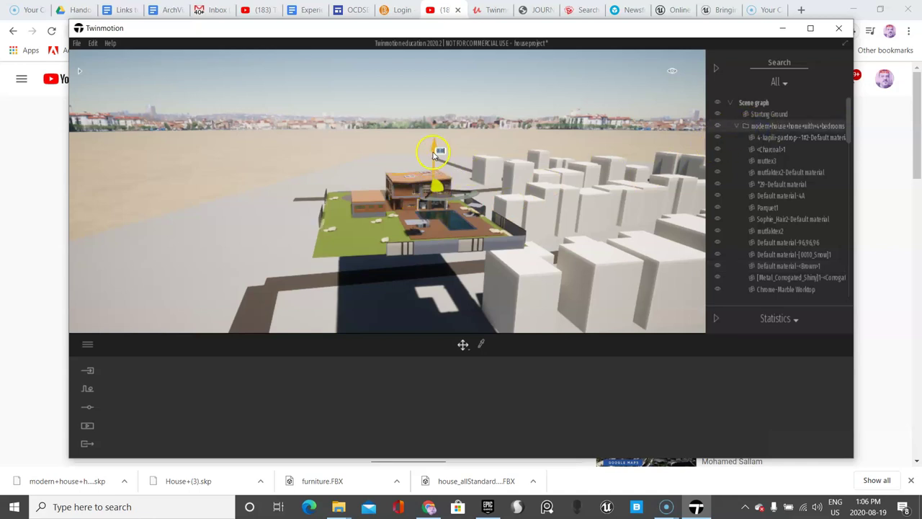
{"action": "left_click_drag", "start_coordinate": [435, 147], "coordinate": [426, 220]}
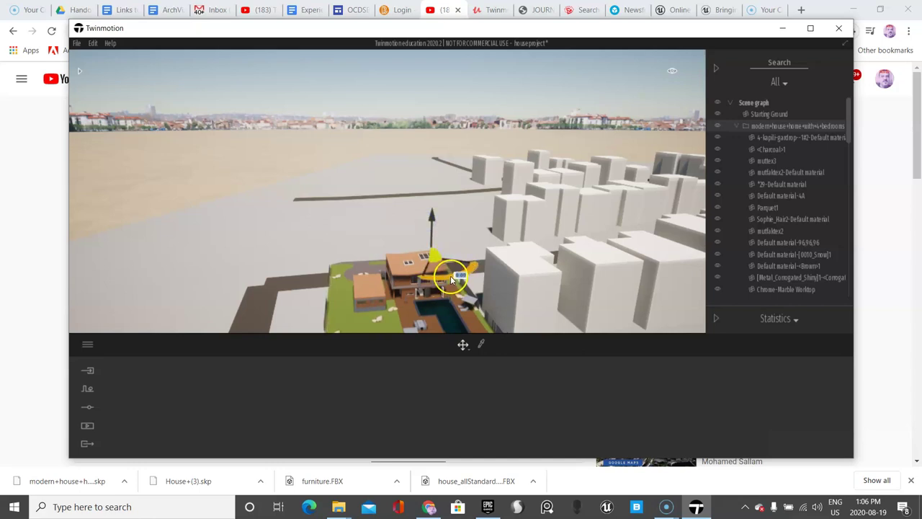
{"action": "left_click_drag", "start_coordinate": [432, 258], "coordinate": [417, 272]}
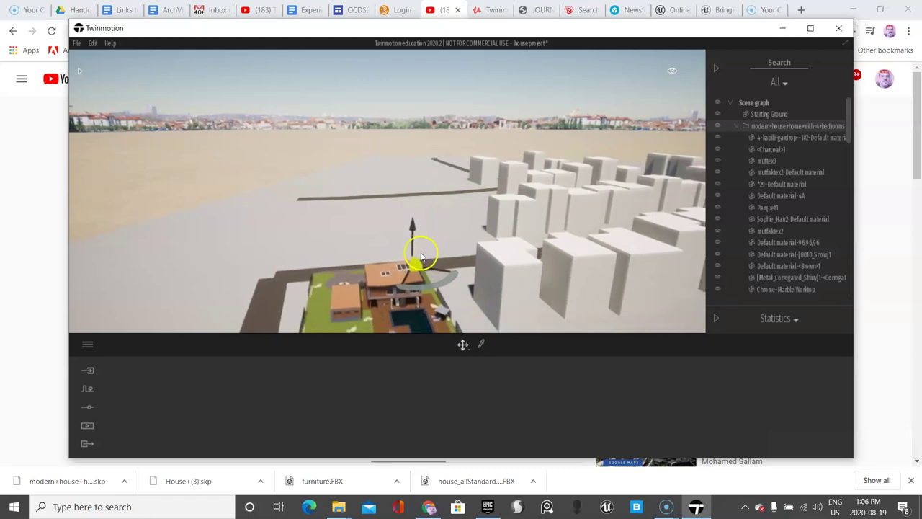
{"action": "middle_click_drag", "start_coordinate": [422, 255], "coordinate": [421, 256]}
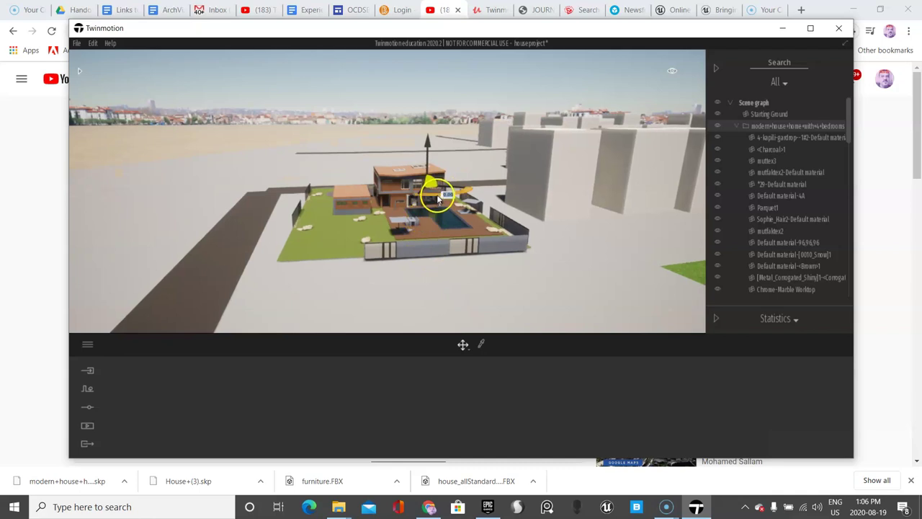
Reposition the house on the empty plot and rotate it to line up with the adjoining road.
{"action": "left_click_drag", "start_coordinate": [432, 185], "coordinate": [441, 159]}
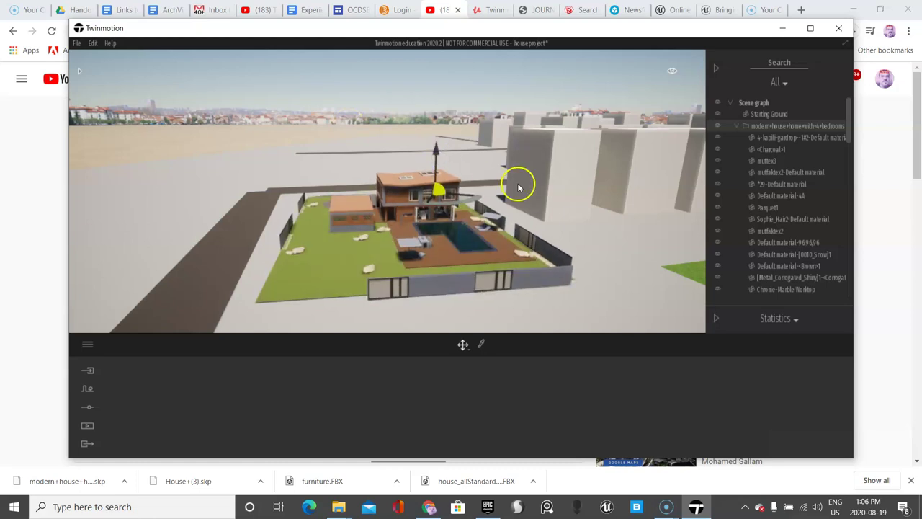
{"action": "scroll", "coordinate": [518, 204], "scroll_direction": "down", "scroll_amount": 2}
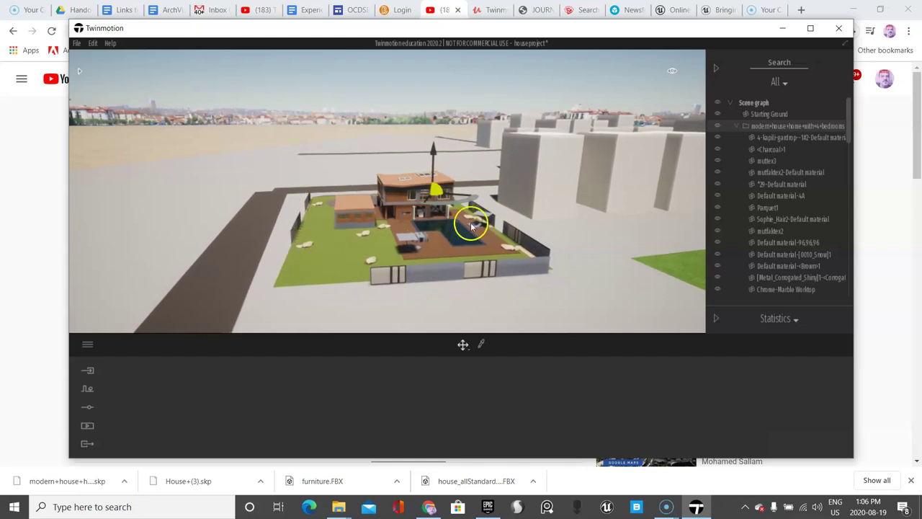
{"action": "left_click_drag", "start_coordinate": [458, 205], "coordinate": [460, 204]}
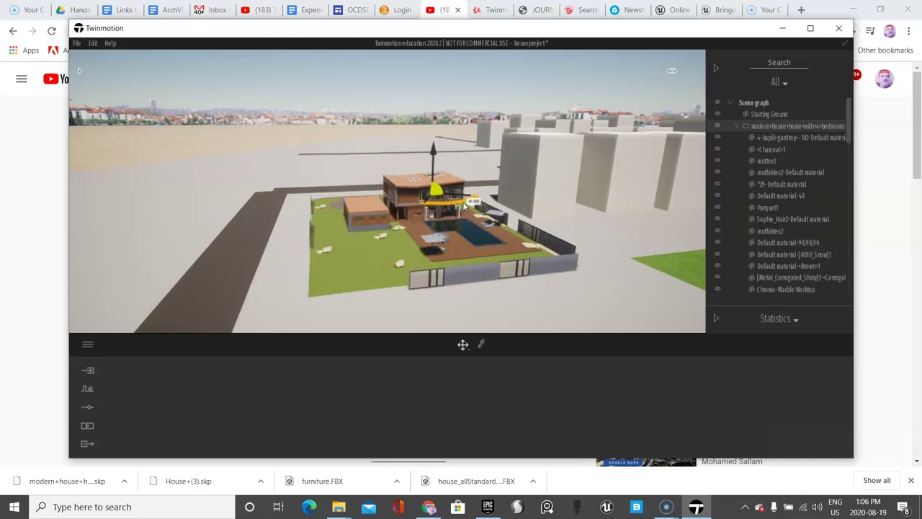
Select every building in the Context's Buildings folder and set their height to 8 m.
{"action": "left_click", "coordinate": [592, 242]}
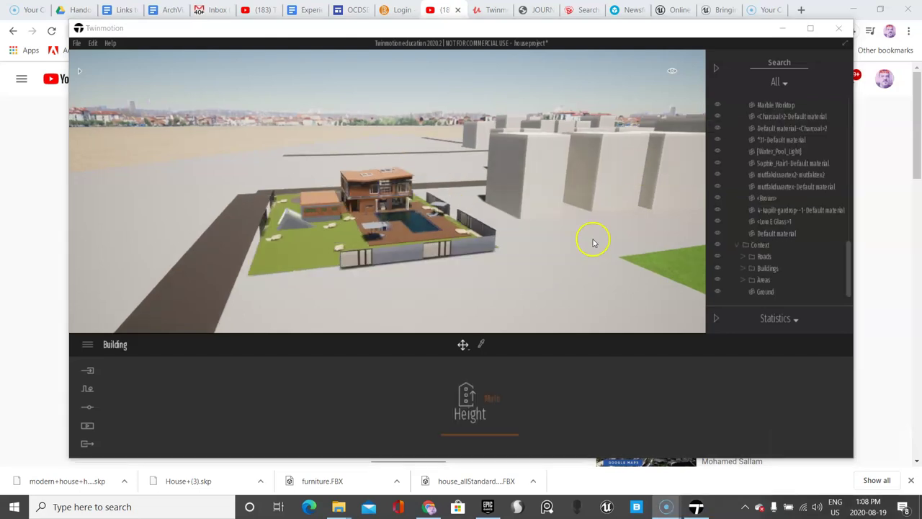
{"action": "left_click", "coordinate": [849, 257]}
{"action": "left_click", "coordinate": [760, 294]}
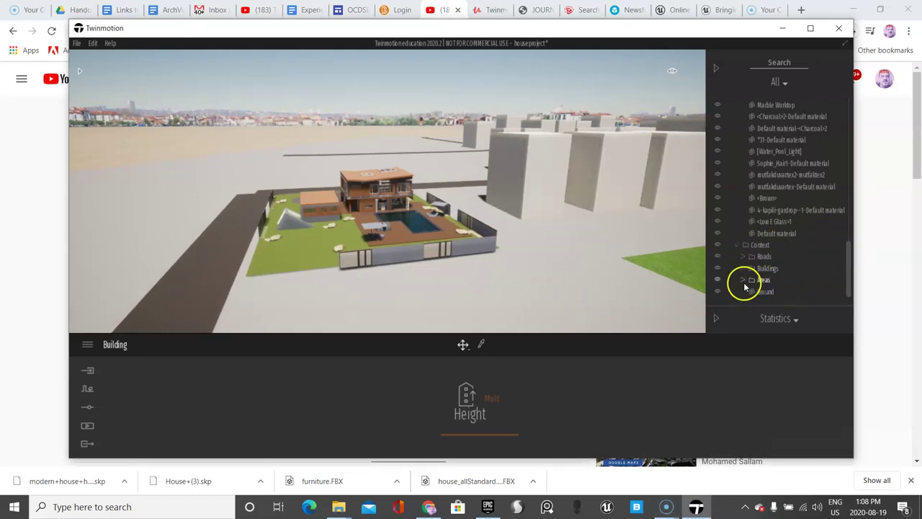
{"action": "scroll", "coordinate": [772, 285], "scroll_direction": "up", "scroll_amount": 1}
{"action": "scroll", "coordinate": [773, 285], "scroll_direction": "down", "scroll_amount": 1}
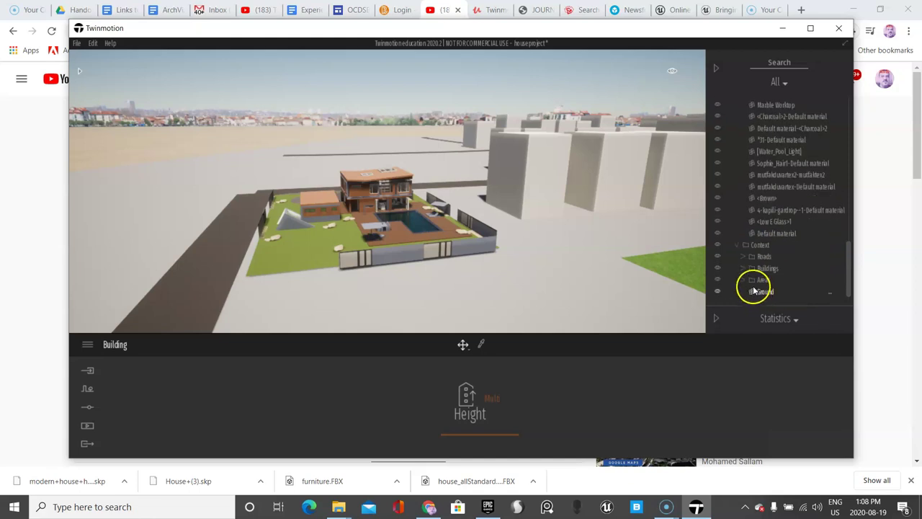
{"action": "left_click", "coordinate": [741, 269]}
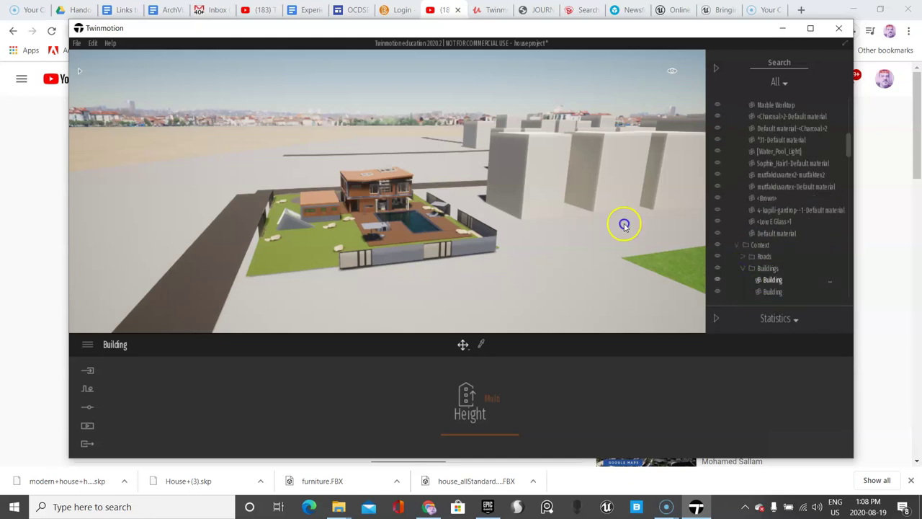
{"action": "left_click", "coordinate": [778, 280]}
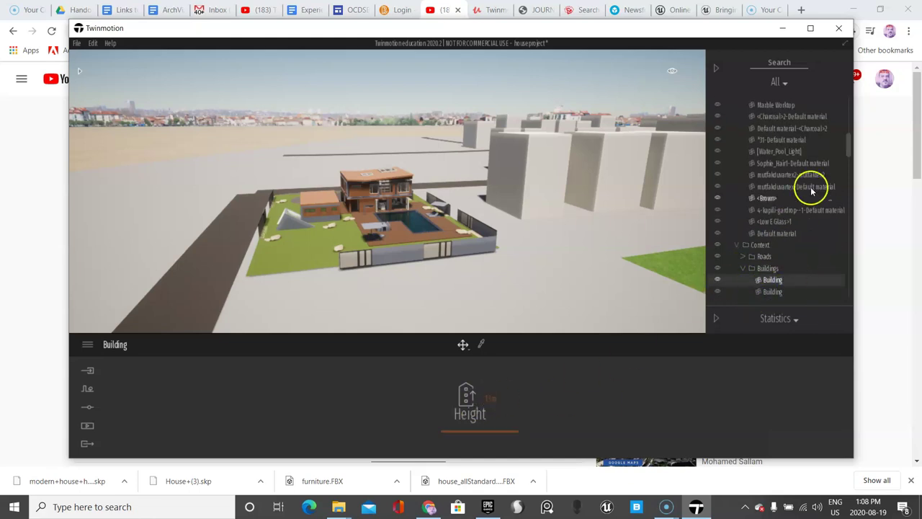
{"action": "left_click_drag", "start_coordinate": [849, 151], "coordinate": [849, 294]}
{"action": "left_click", "coordinate": [781, 269]}
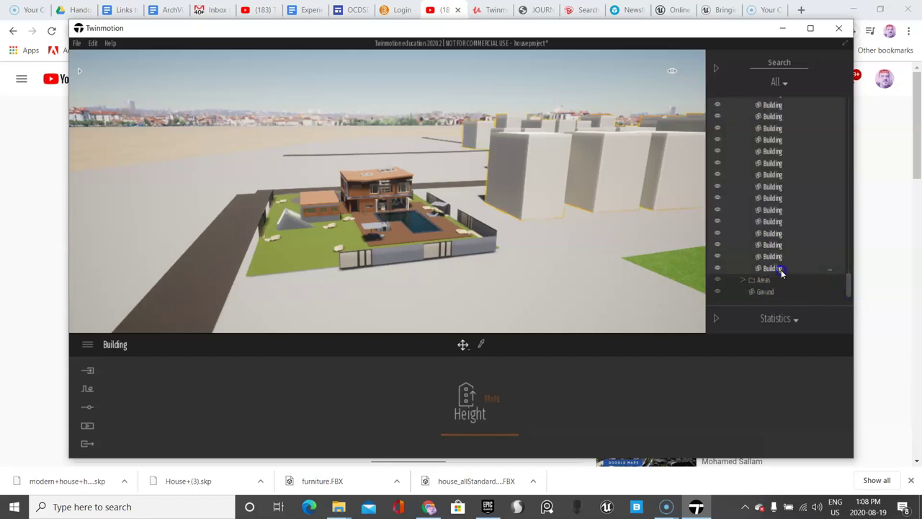
{"action": "left_click", "coordinate": [501, 436]}
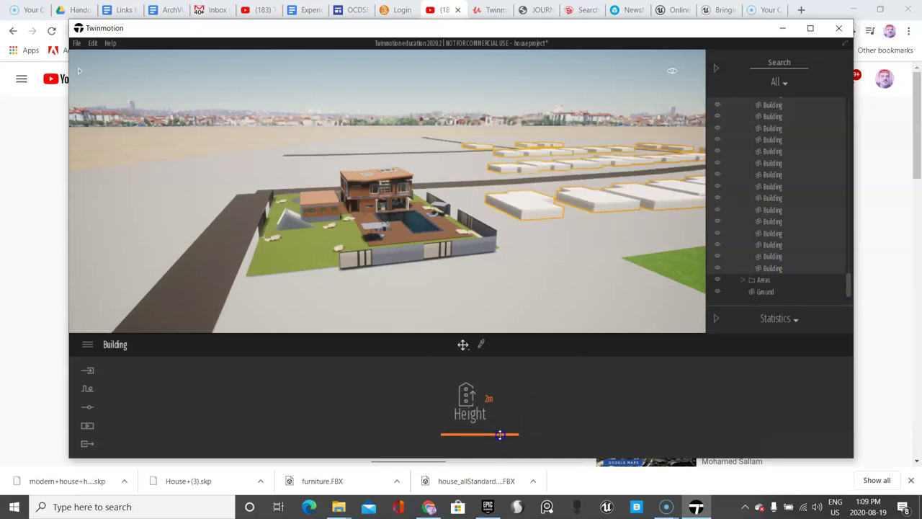
{"action": "left_click_drag", "start_coordinate": [500, 435], "coordinate": [503, 433]}
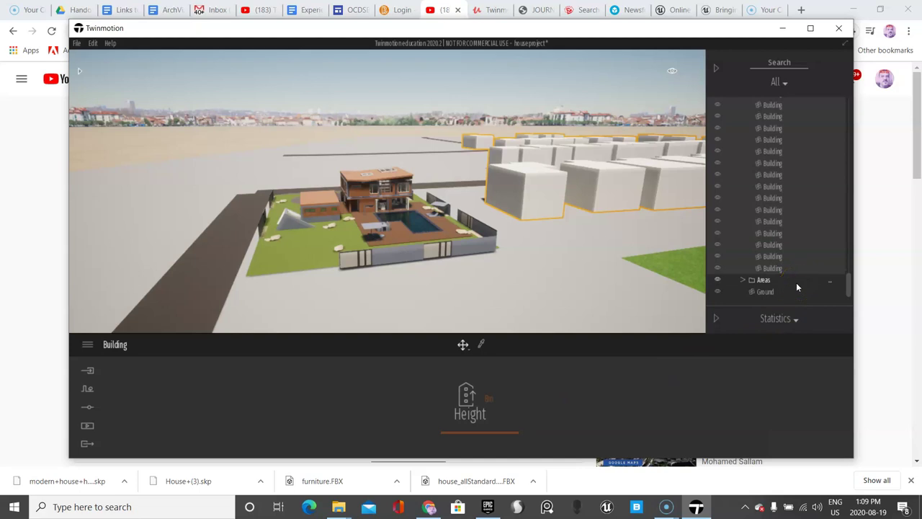
Select the Context's Ground object and apply the Grass 1 nature material to the ground around the house.
{"action": "double_click", "coordinate": [796, 287]}
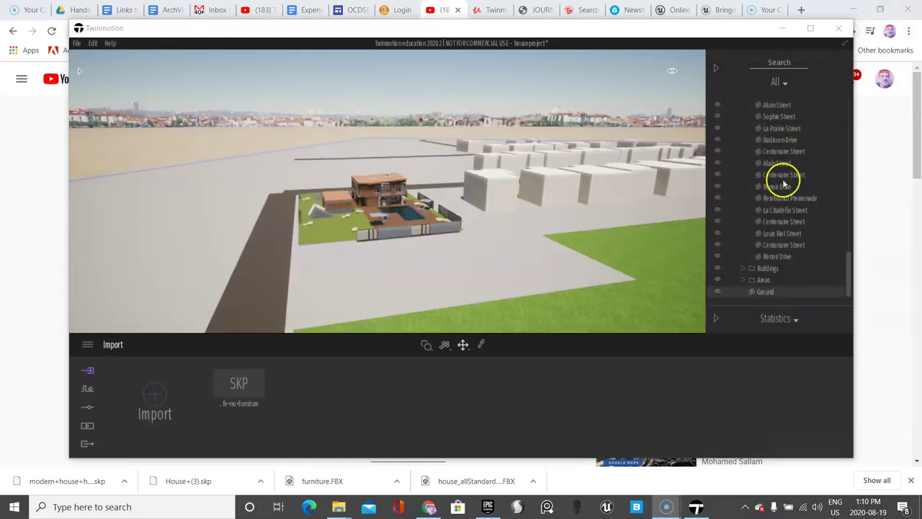
{"action": "left_click", "coordinate": [743, 279]}
{"action": "left_click", "coordinate": [743, 280]}
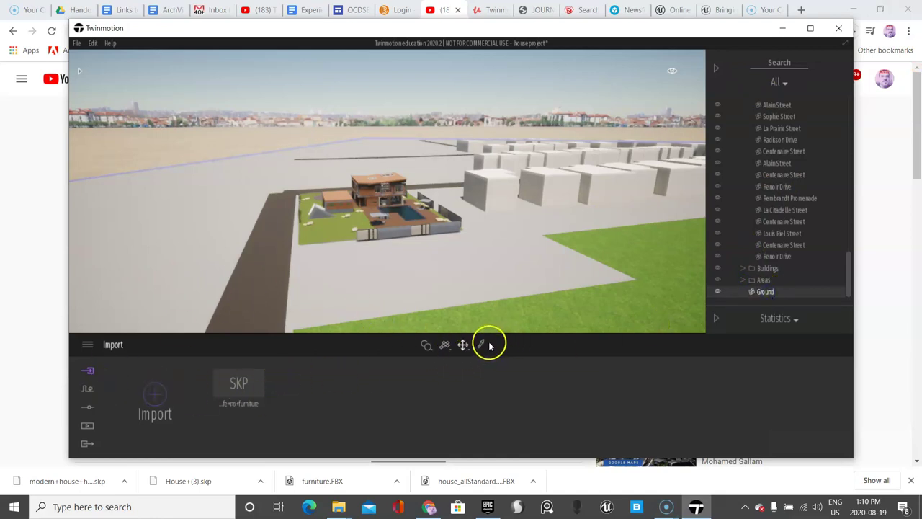
{"action": "left_click", "coordinate": [409, 283]}
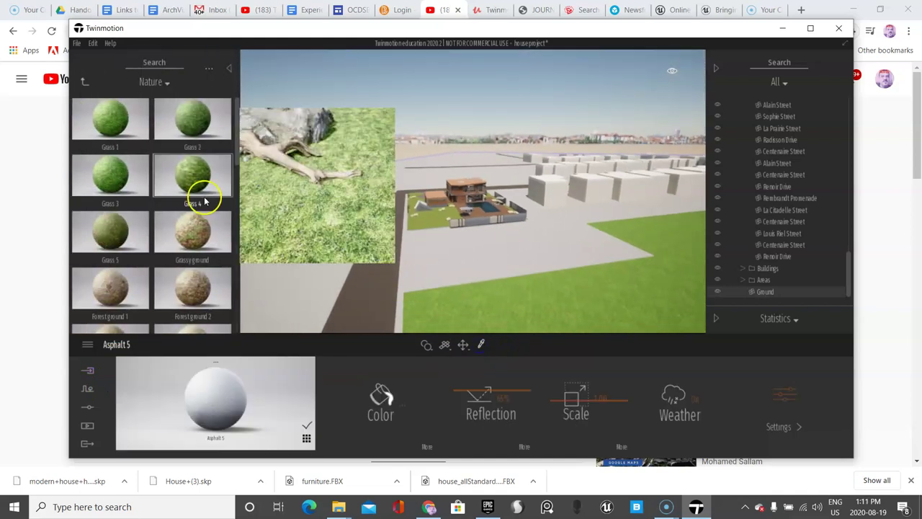
{"action": "left_click_drag", "start_coordinate": [103, 123], "coordinate": [339, 223]}
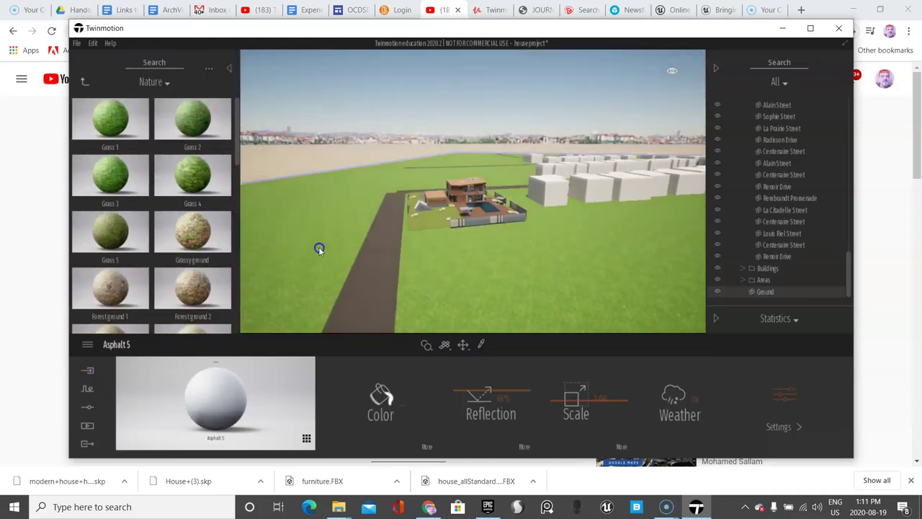
{"action": "left_click", "coordinate": [324, 251]}
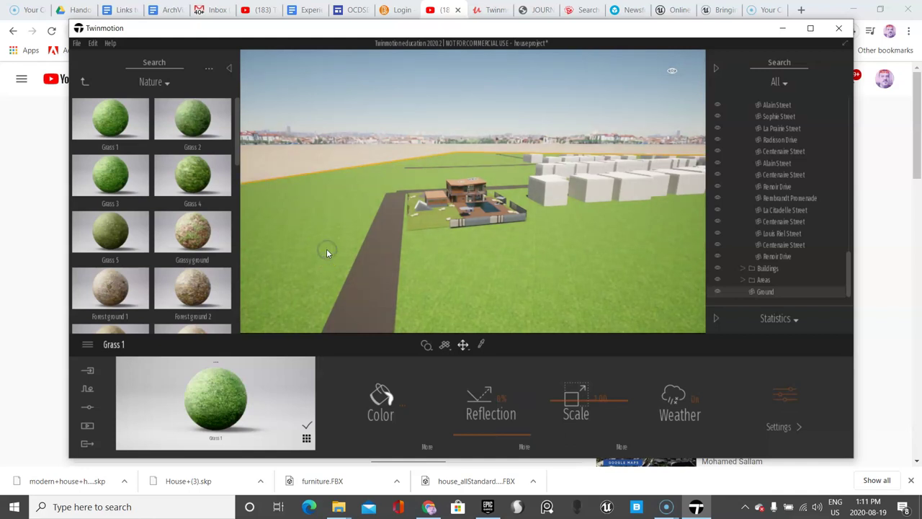
{"action": "left_click", "coordinate": [587, 70]}
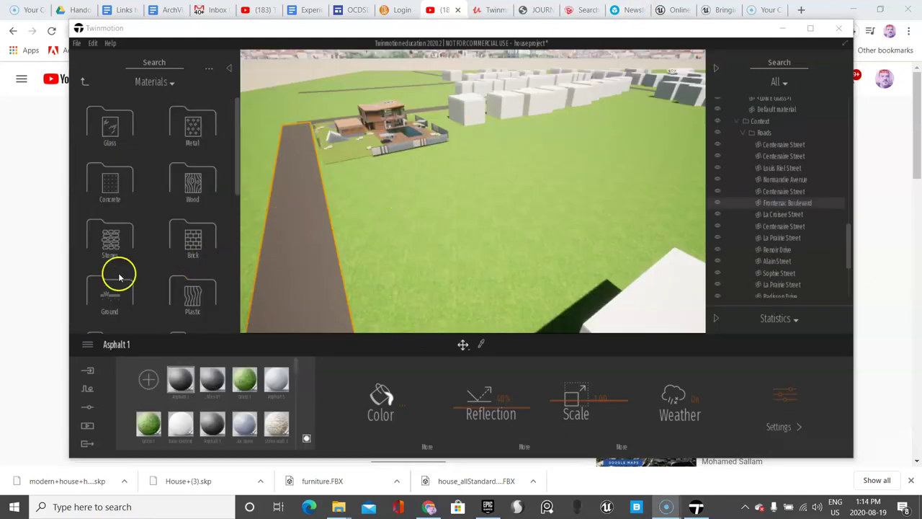
Apply the man-made ground material Asphalt 3 to the road beside the house.
{"action": "left_click", "coordinate": [109, 297]}
{"action": "left_click", "coordinate": [108, 118]}
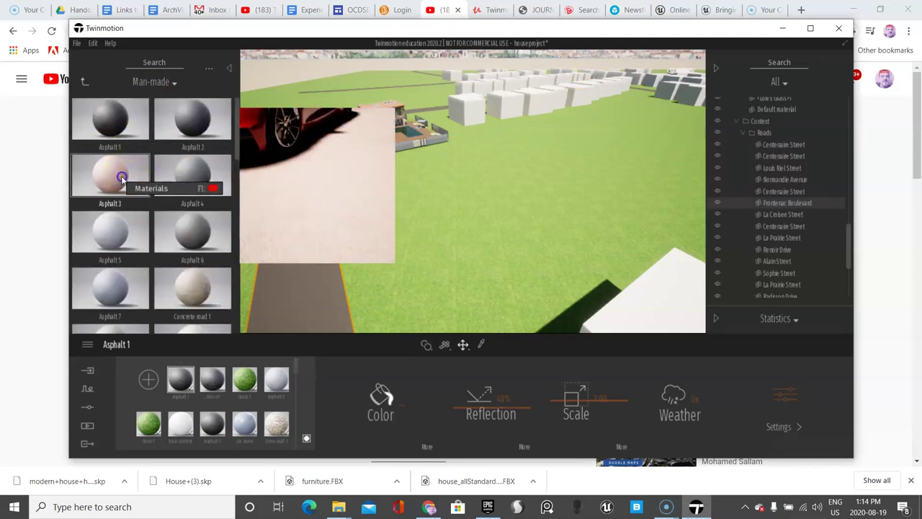
{"action": "left_click_drag", "start_coordinate": [121, 177], "coordinate": [277, 238]}
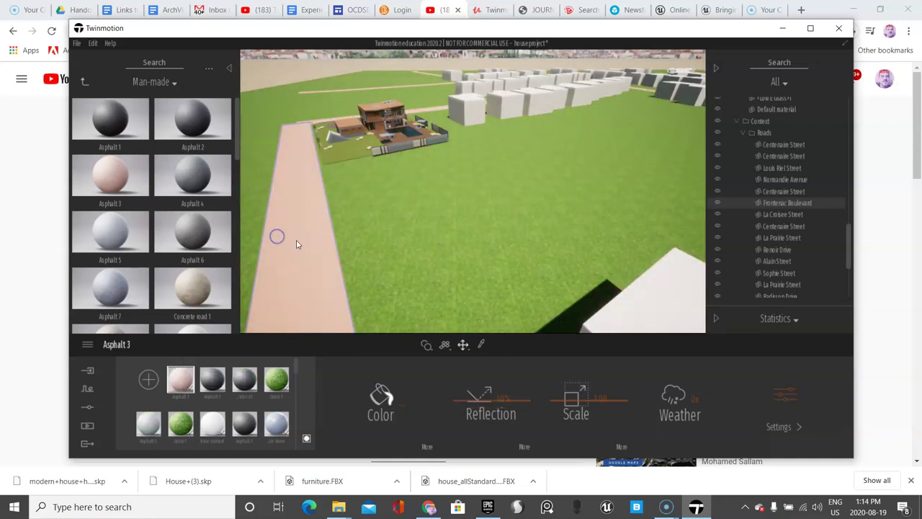
{"action": "scroll", "coordinate": [324, 246], "scroll_direction": "down", "scroll_amount": 4}
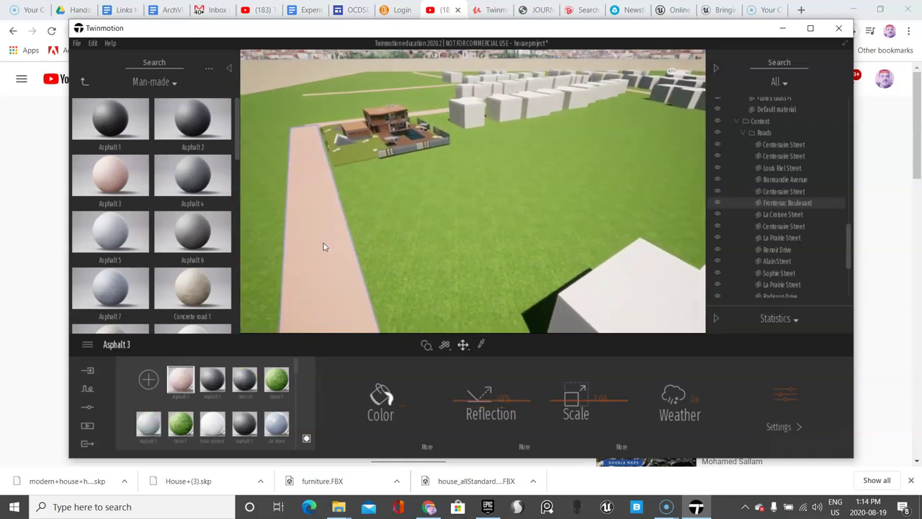
{"action": "scroll", "coordinate": [323, 247], "scroll_direction": "up", "scroll_amount": 2}
{"action": "scroll", "coordinate": [323, 246], "scroll_direction": "down", "scroll_amount": 2}
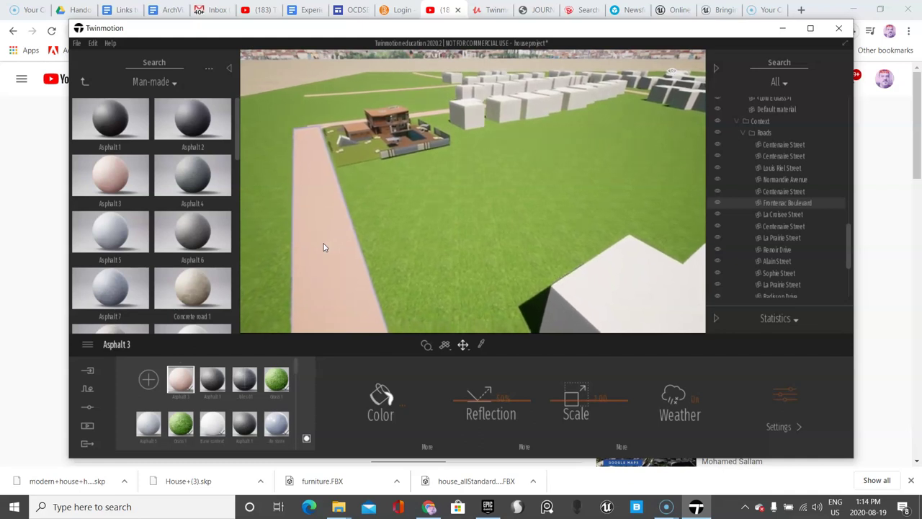
{"action": "scroll", "coordinate": [323, 247], "scroll_direction": "up", "scroll_amount": 2}
{"action": "scroll", "coordinate": [323, 247], "scroll_direction": "up", "scroll_amount": 1}
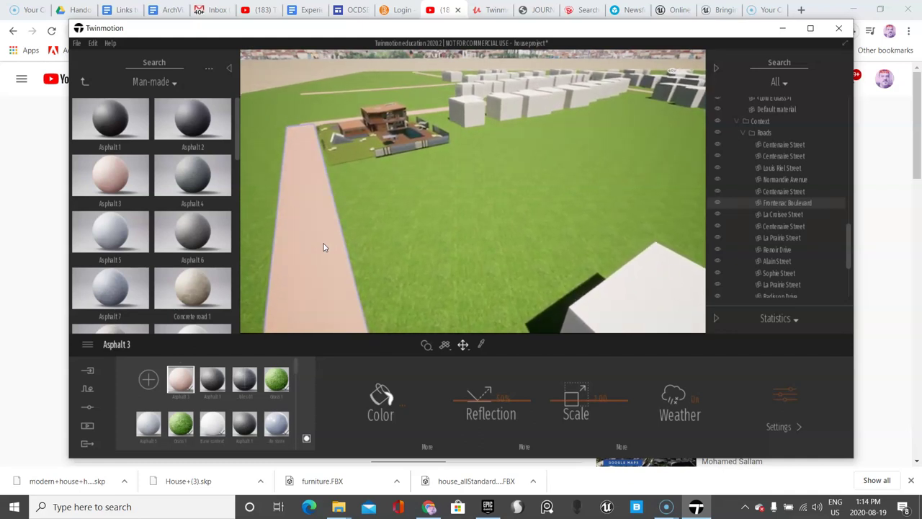